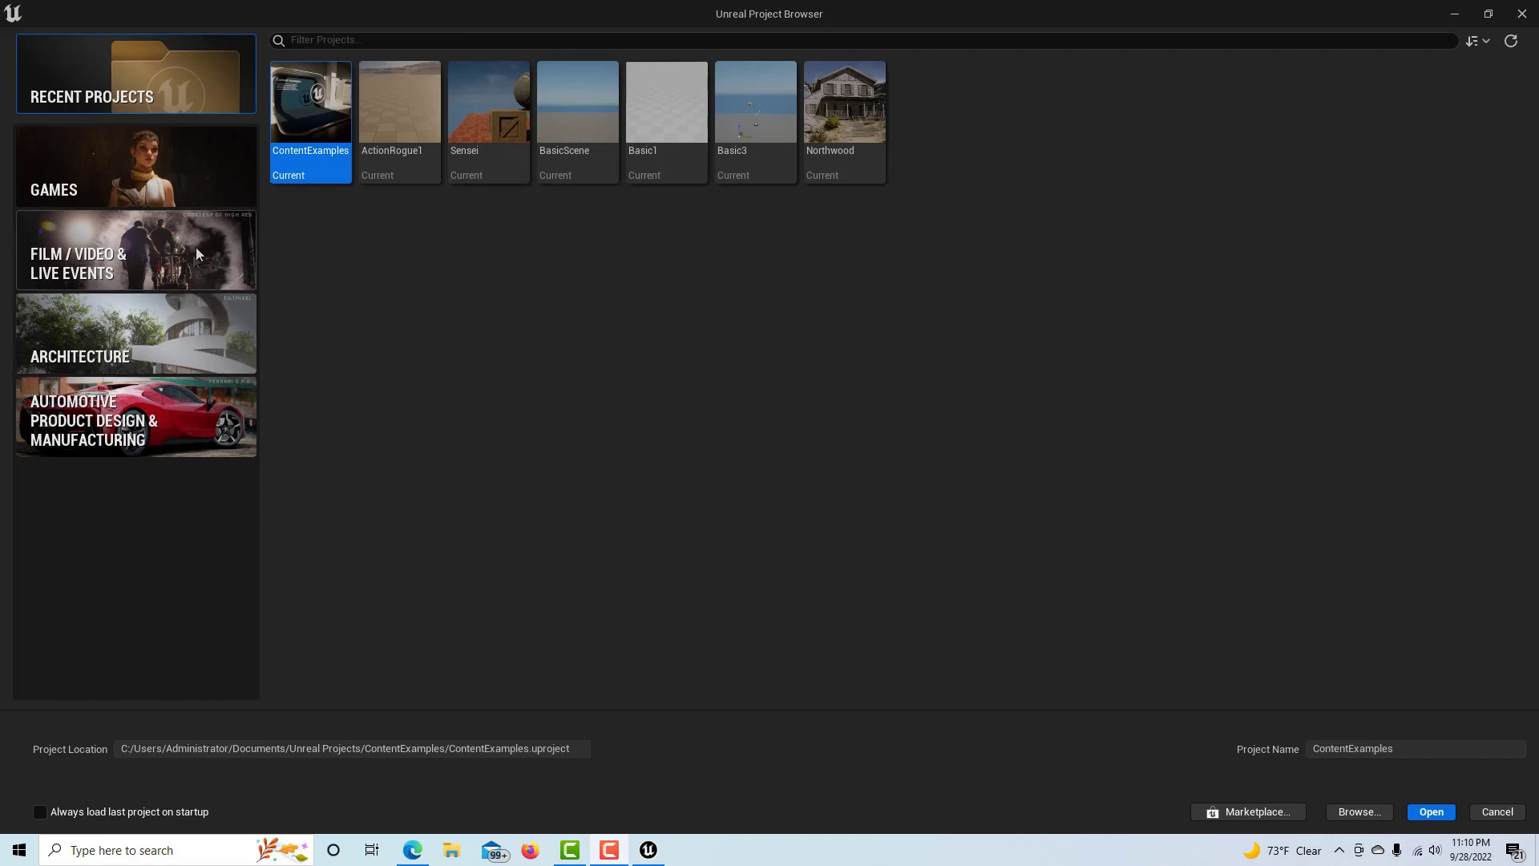
Step: Show the Games category templates in the Project Browser, with Blank selected
left_click(187, 170)
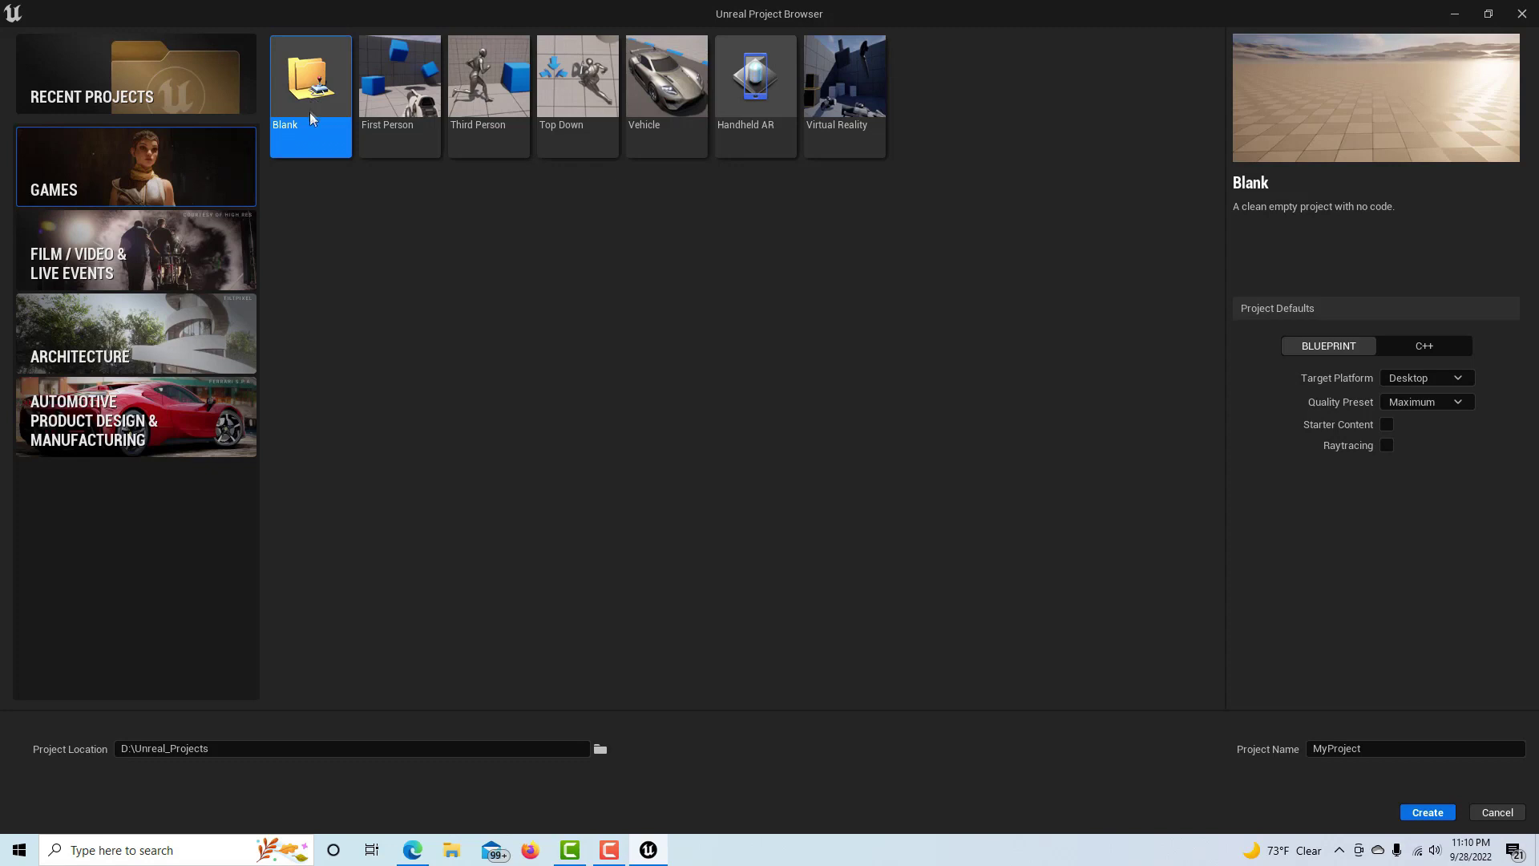
Step: Name the new Blank project Basic7 and create it
left_click(1391, 746)
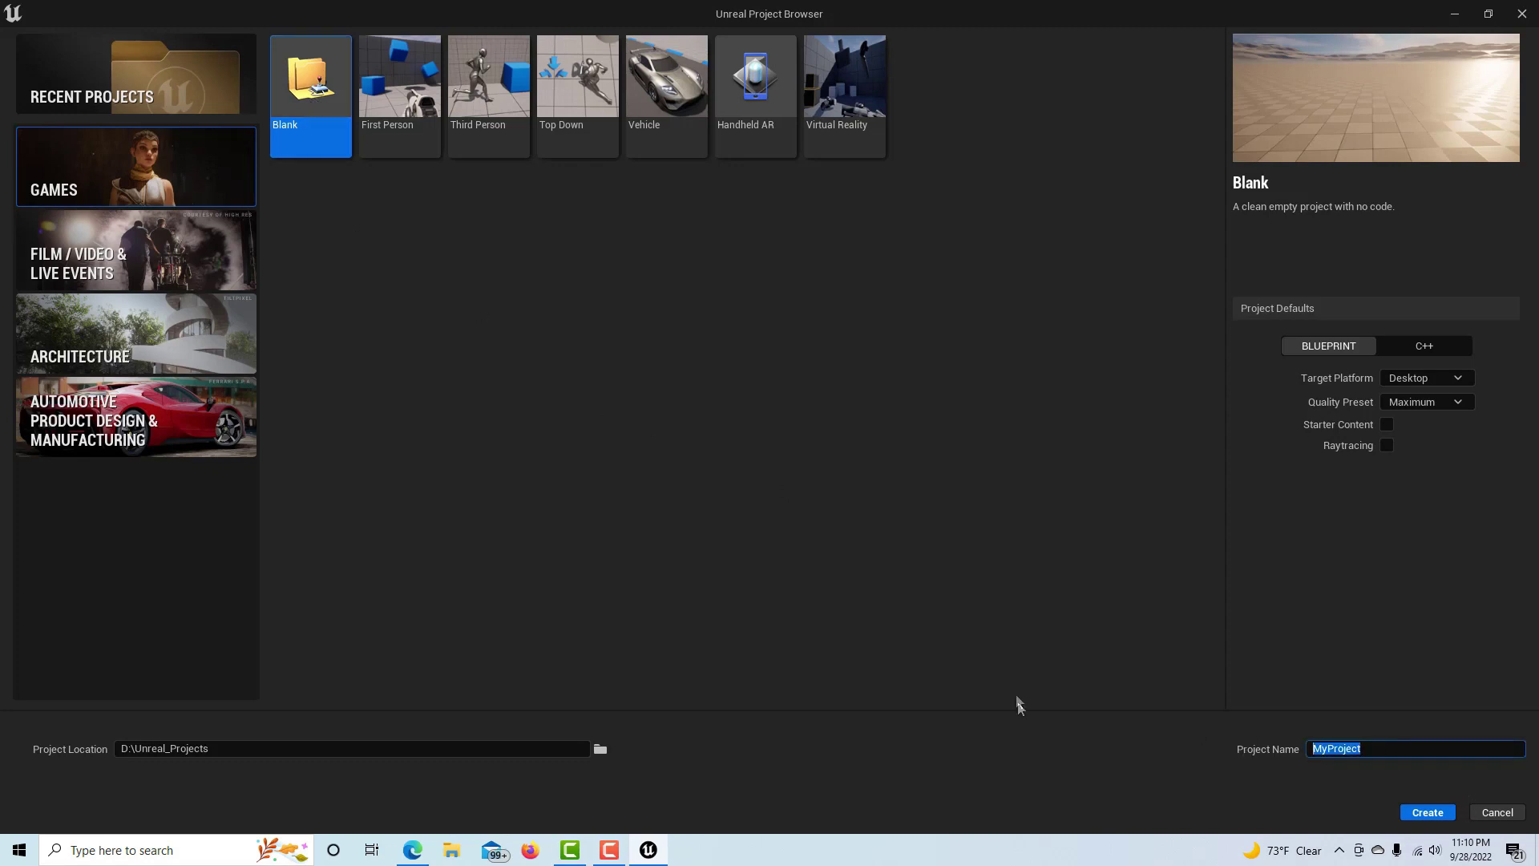
type("Basic7")
left_click(1433, 818)
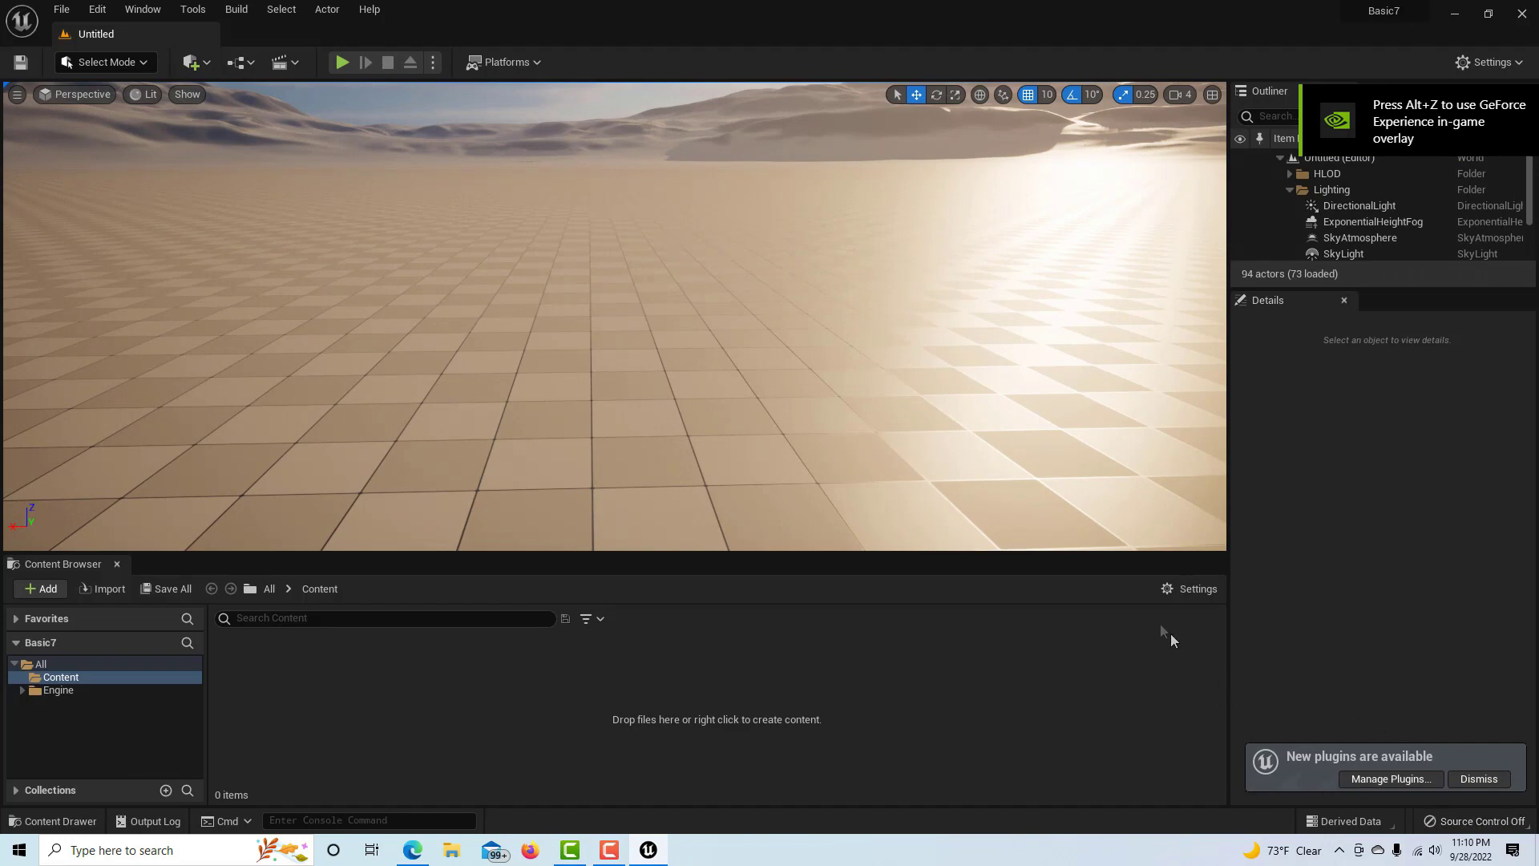
Step: Pitch the camera up to view the sky, clouds and sun above the default level
right_click_drag(794, 282, 849, 310)
right_click_drag(935, 358, 626, 312)
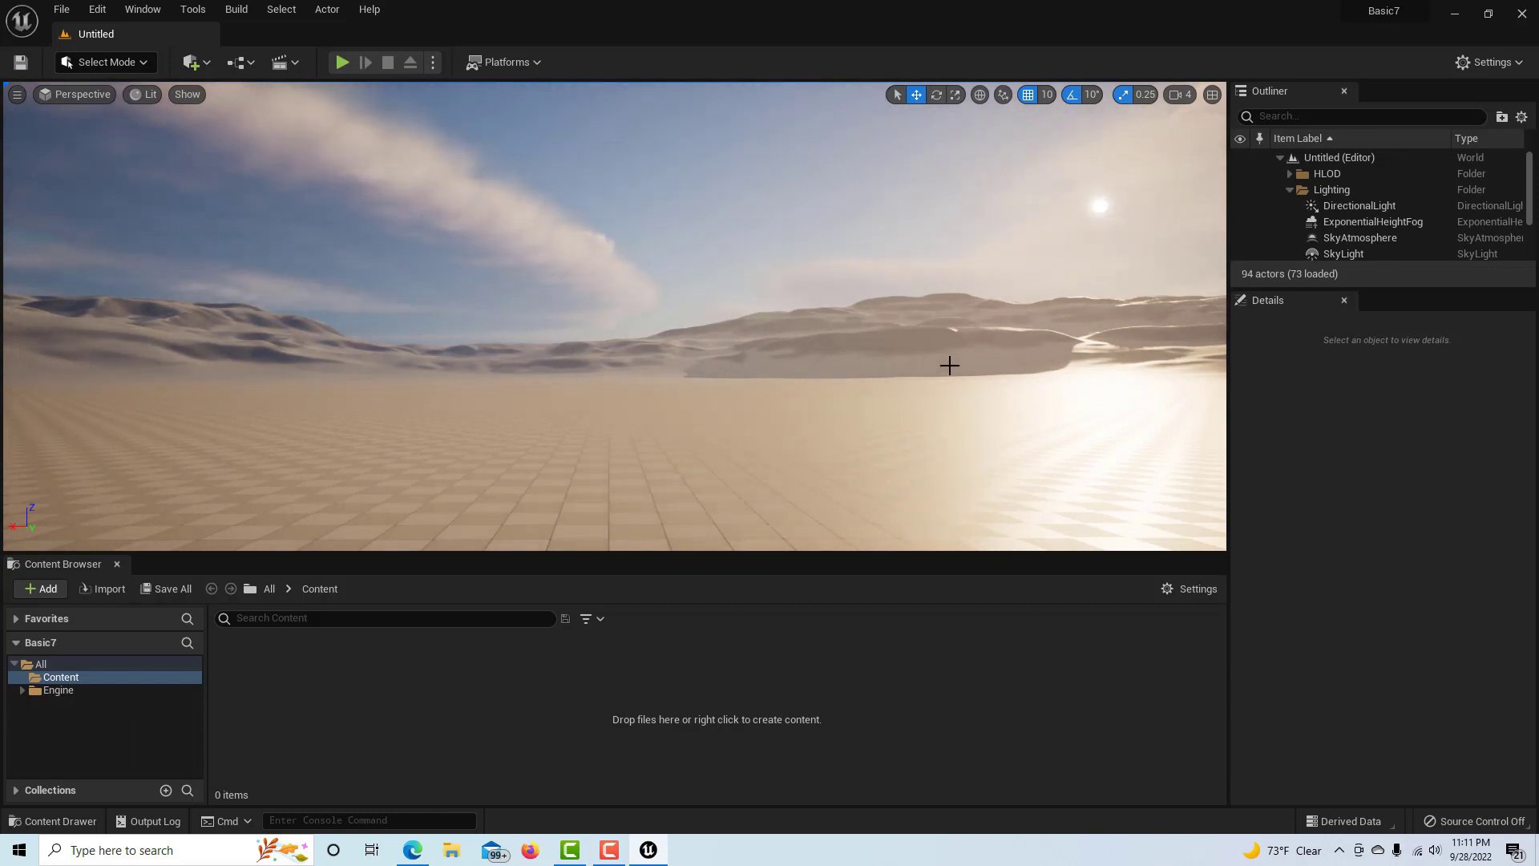
Step: Create a new level named BlankWorld in Content, then save it and open it
right_click(650, 688)
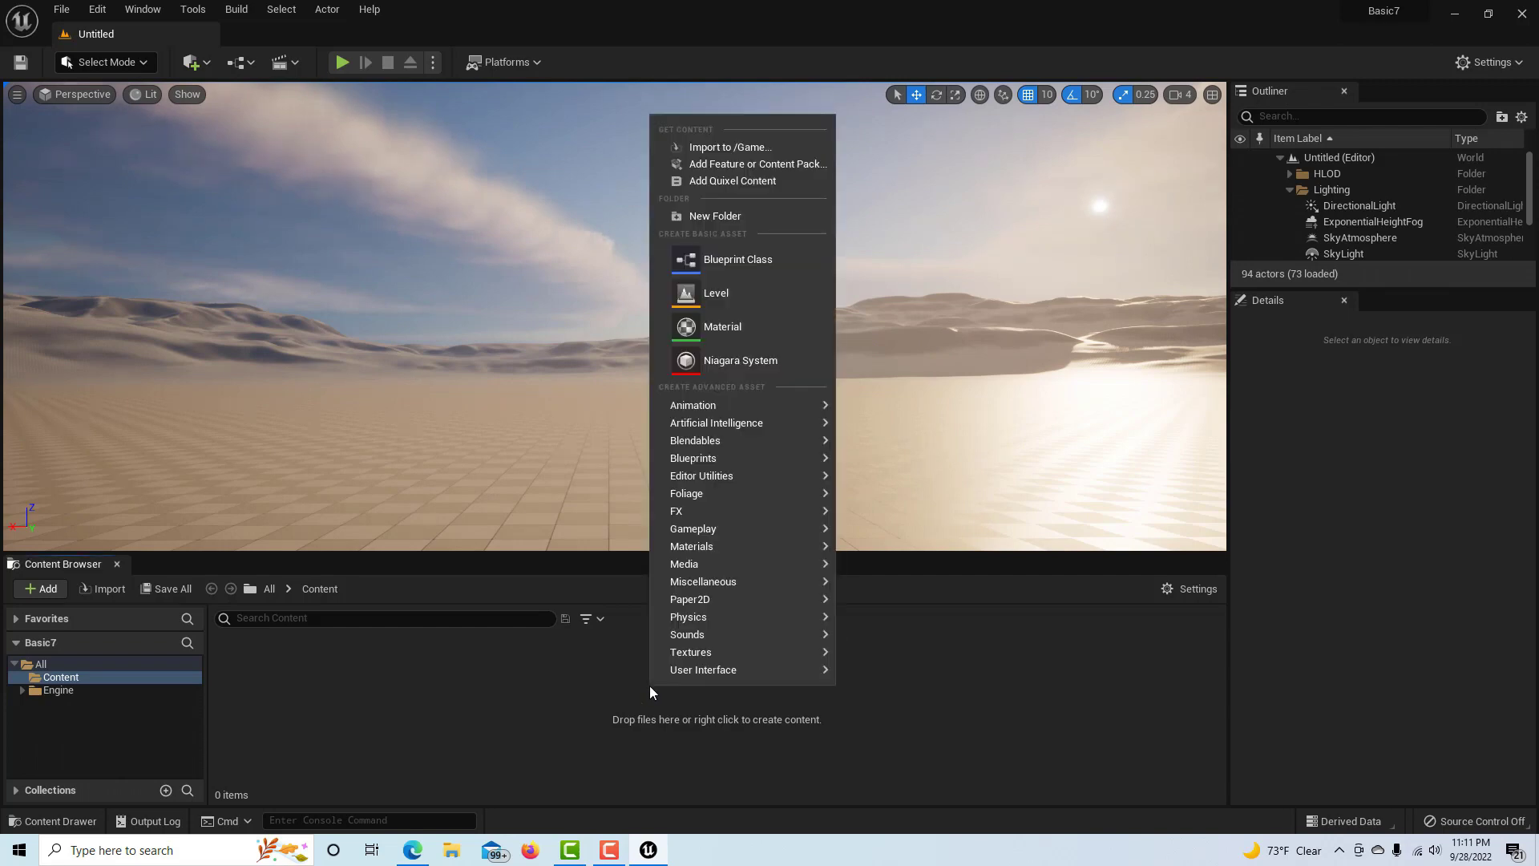
left_click(706, 295)
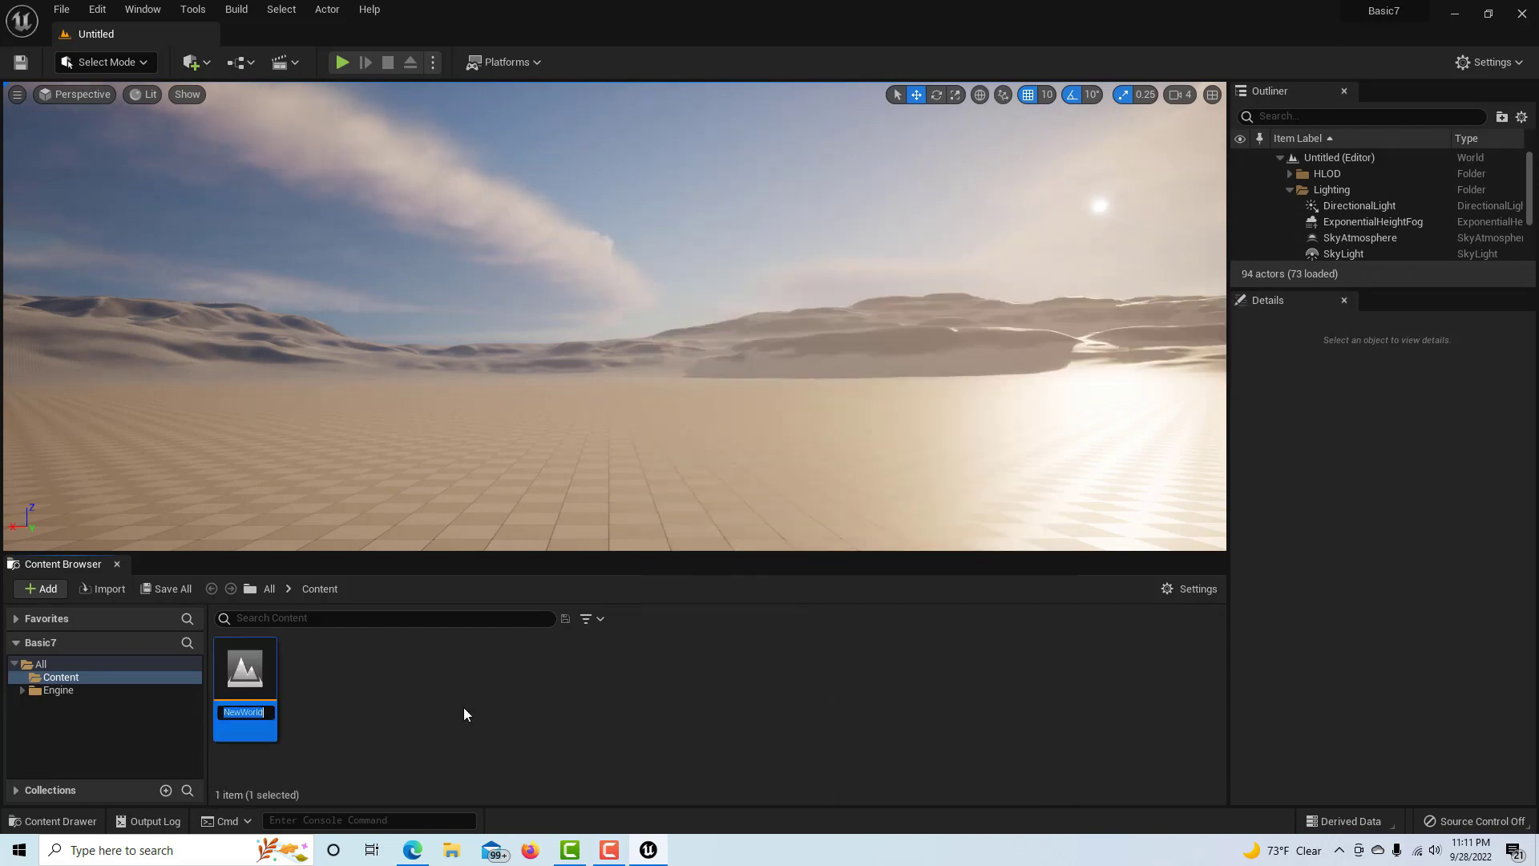
type("BlankWorld")
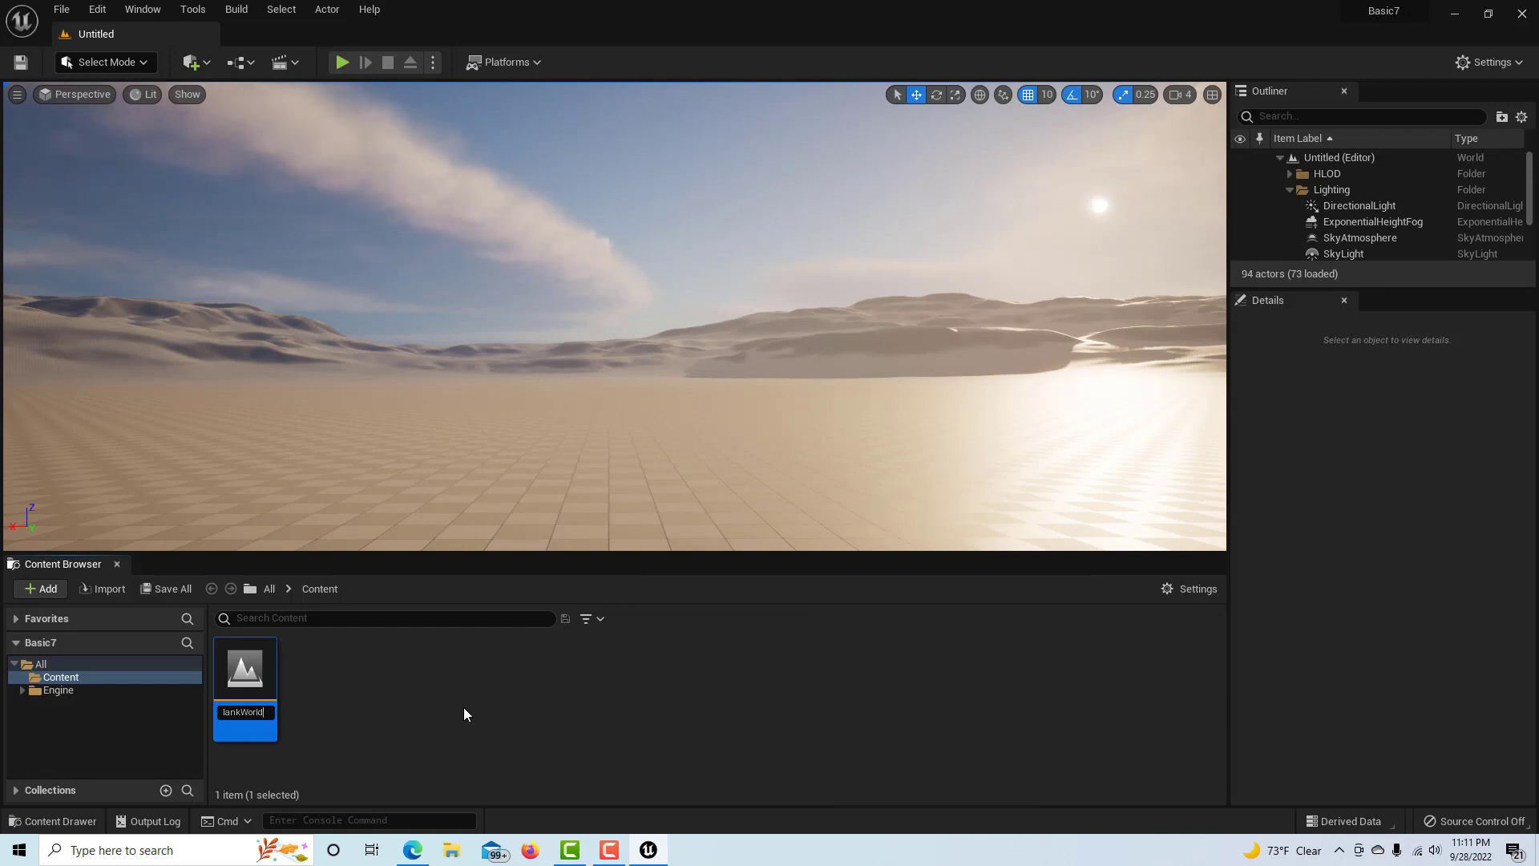
key("Return")
double_click(252, 677)
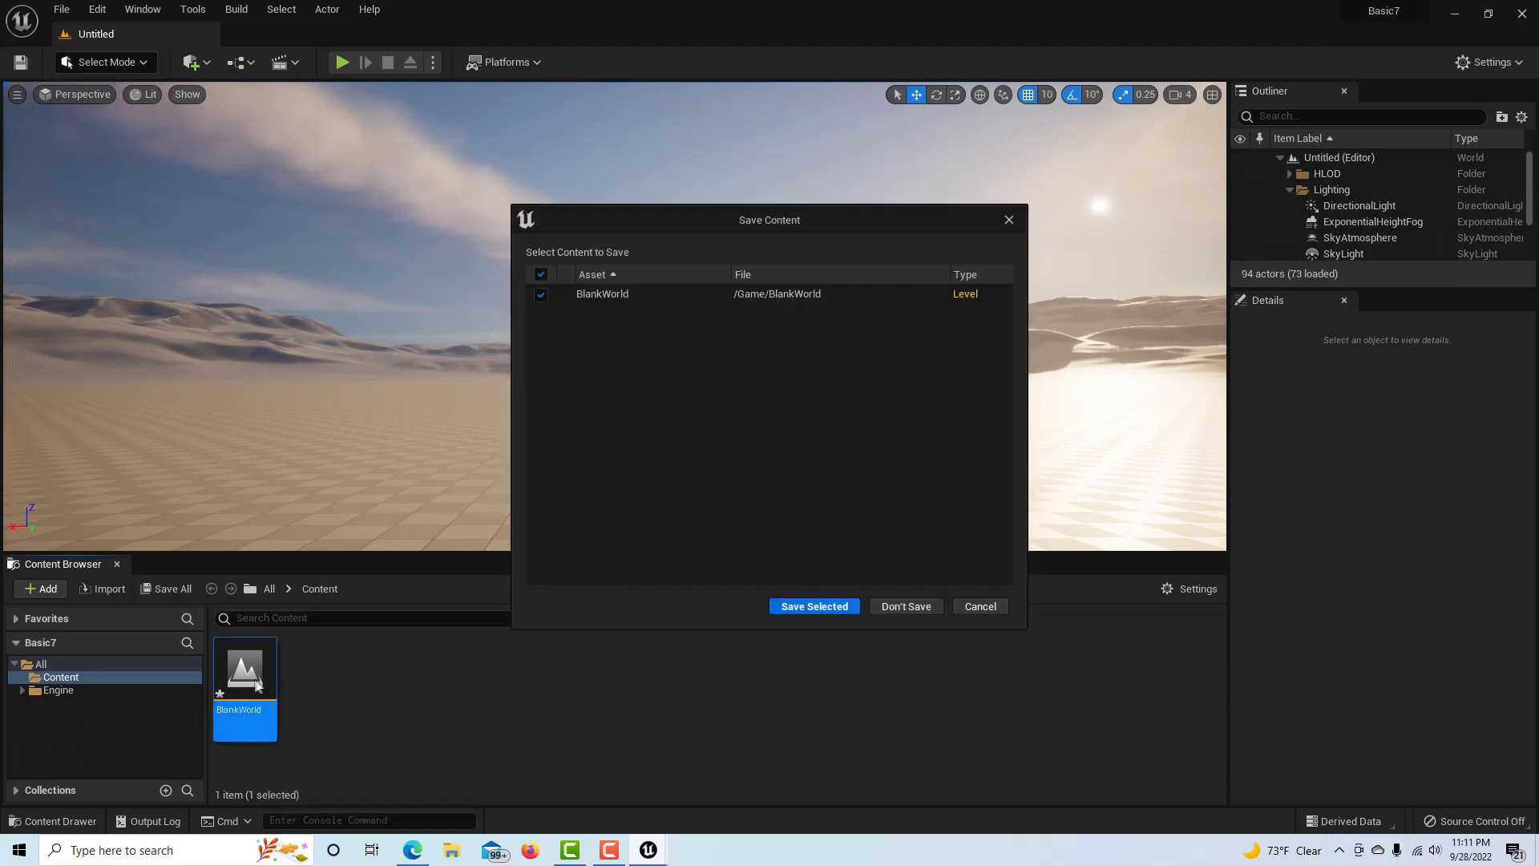
left_click(815, 607)
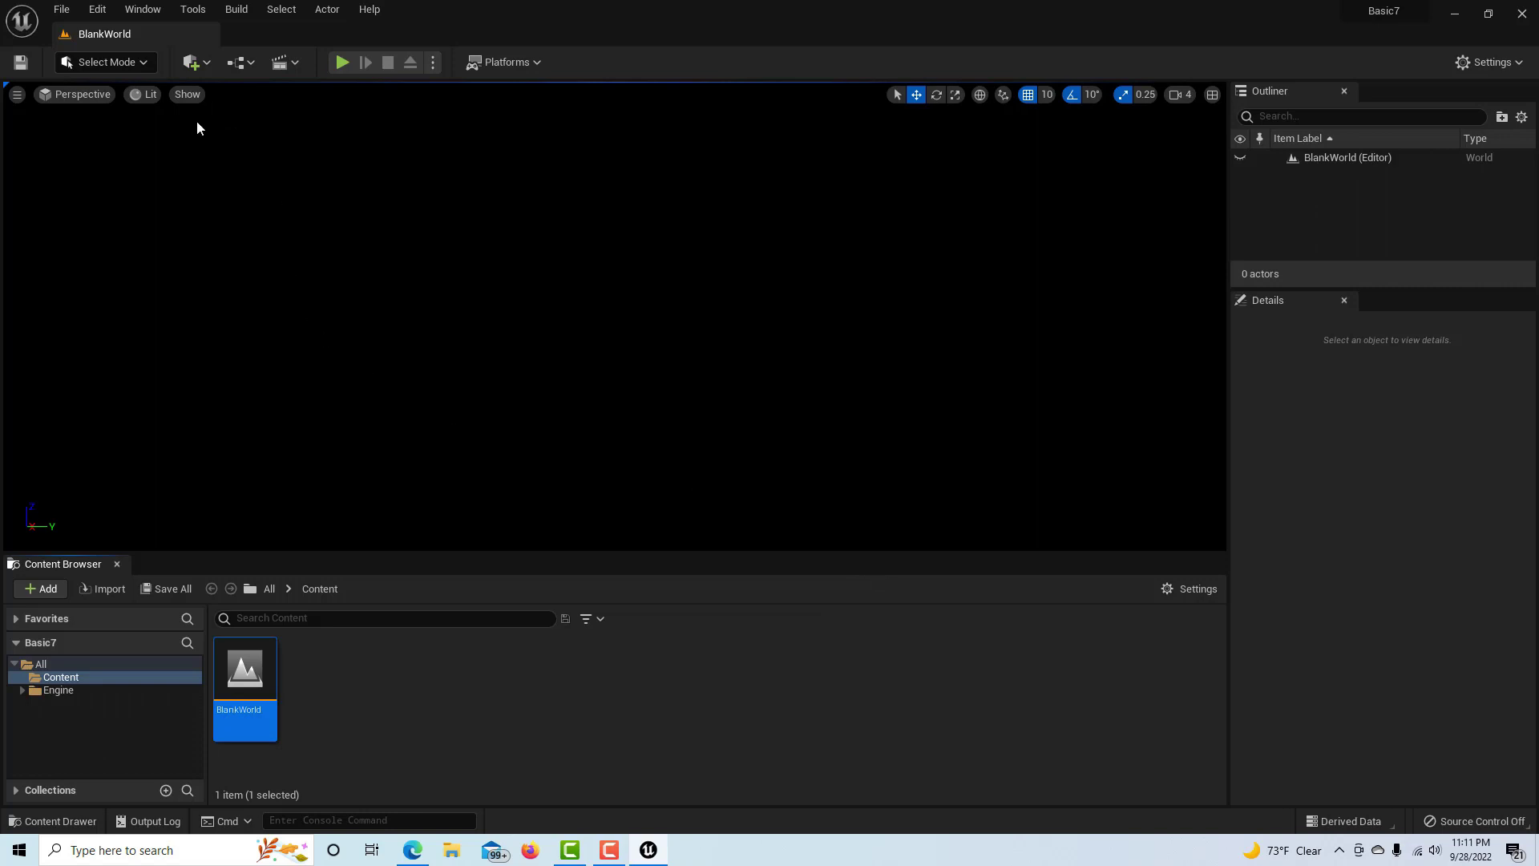
Step: Create a flat landscape in Landscape mode with default 505×505 resolution and 8×8 components
left_click(142, 65)
left_click(119, 105)
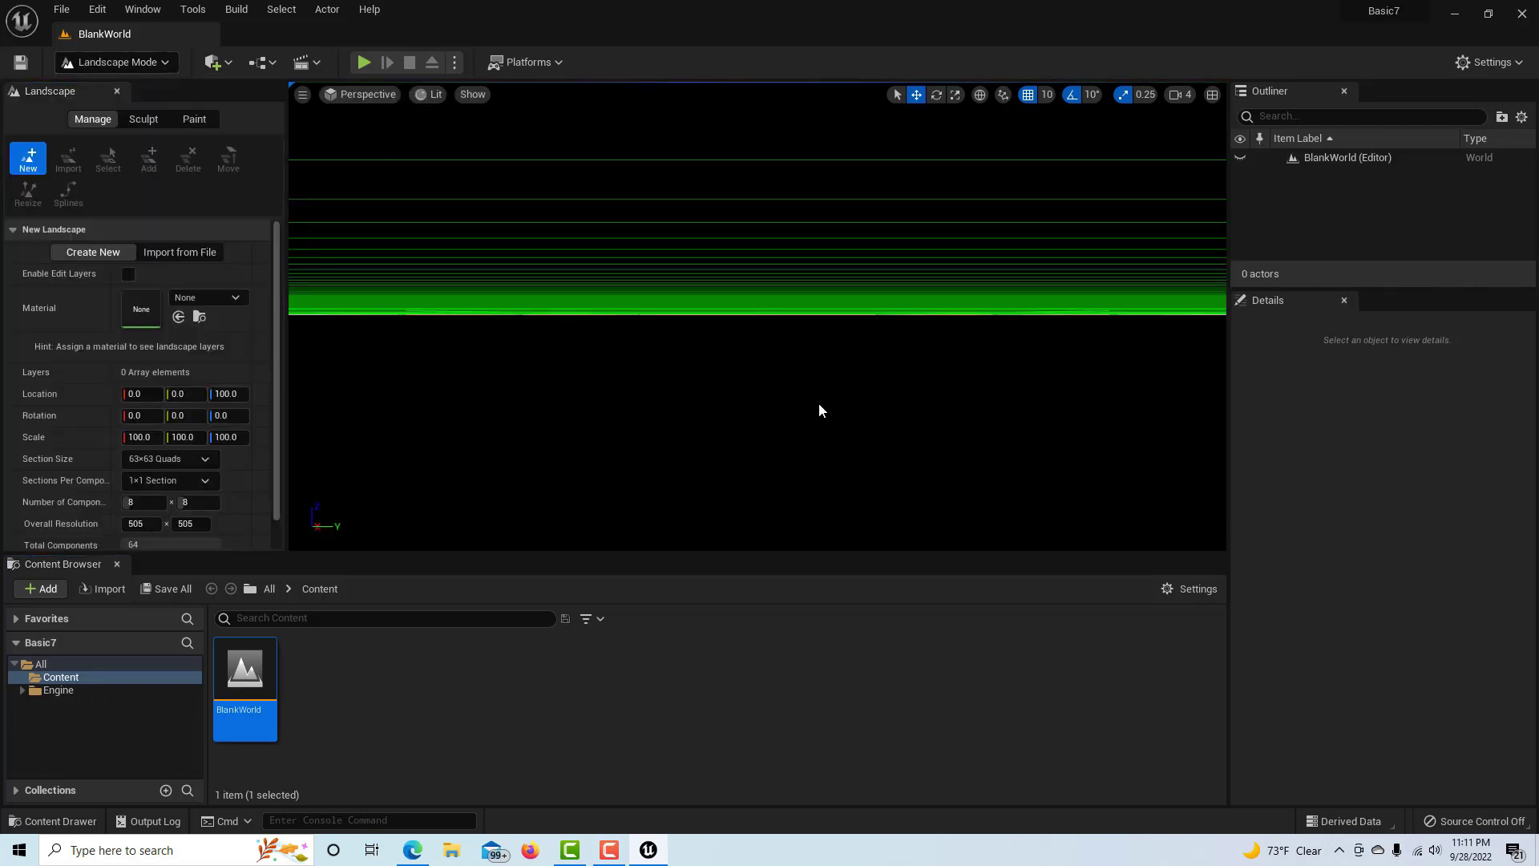
middle_click_drag(819, 411, 761, 356)
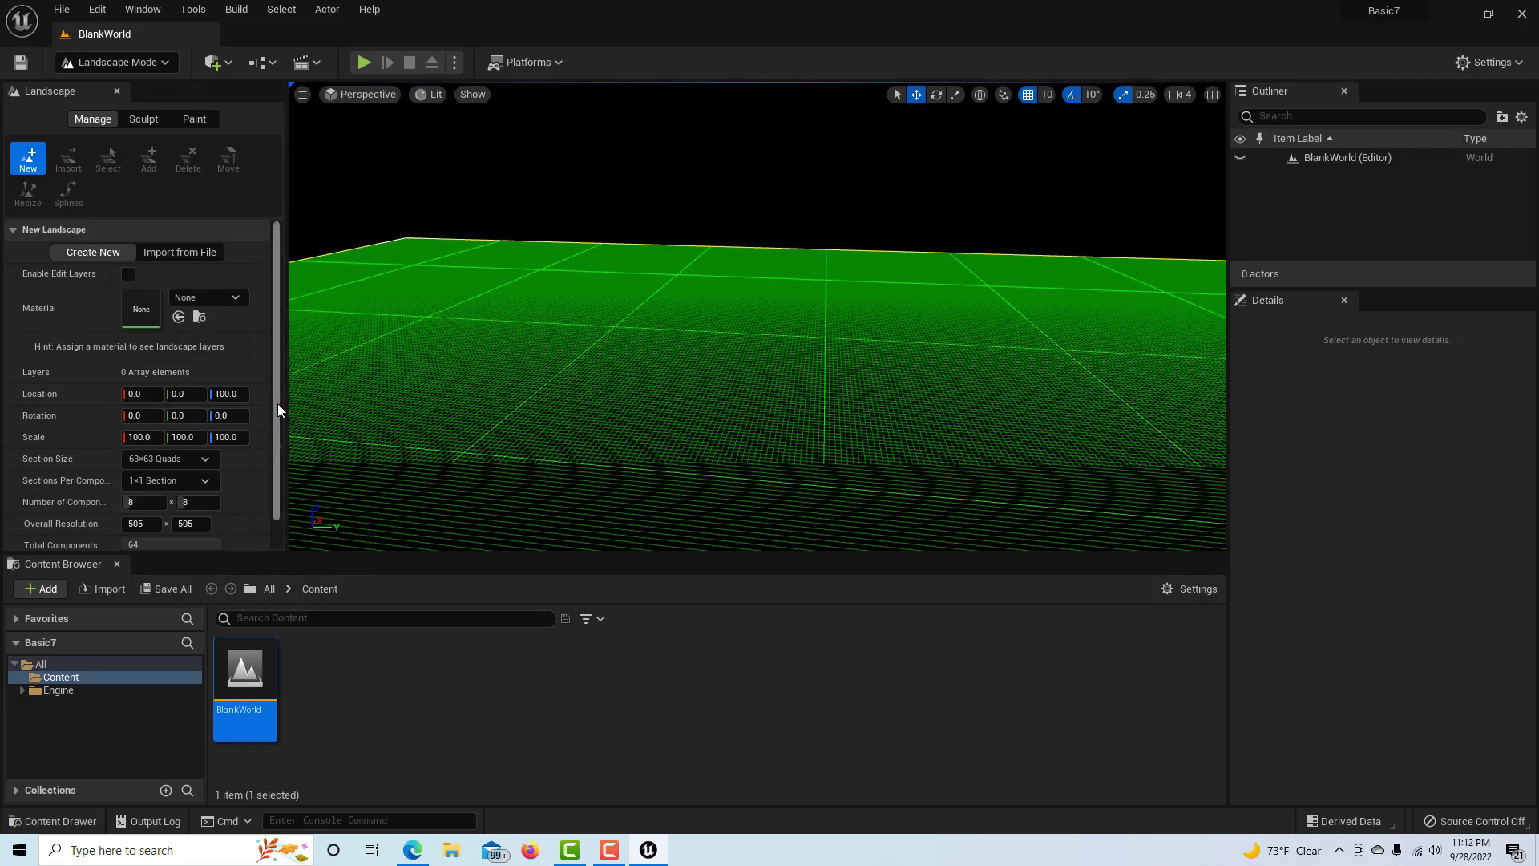
scroll(272, 477, "down", 1)
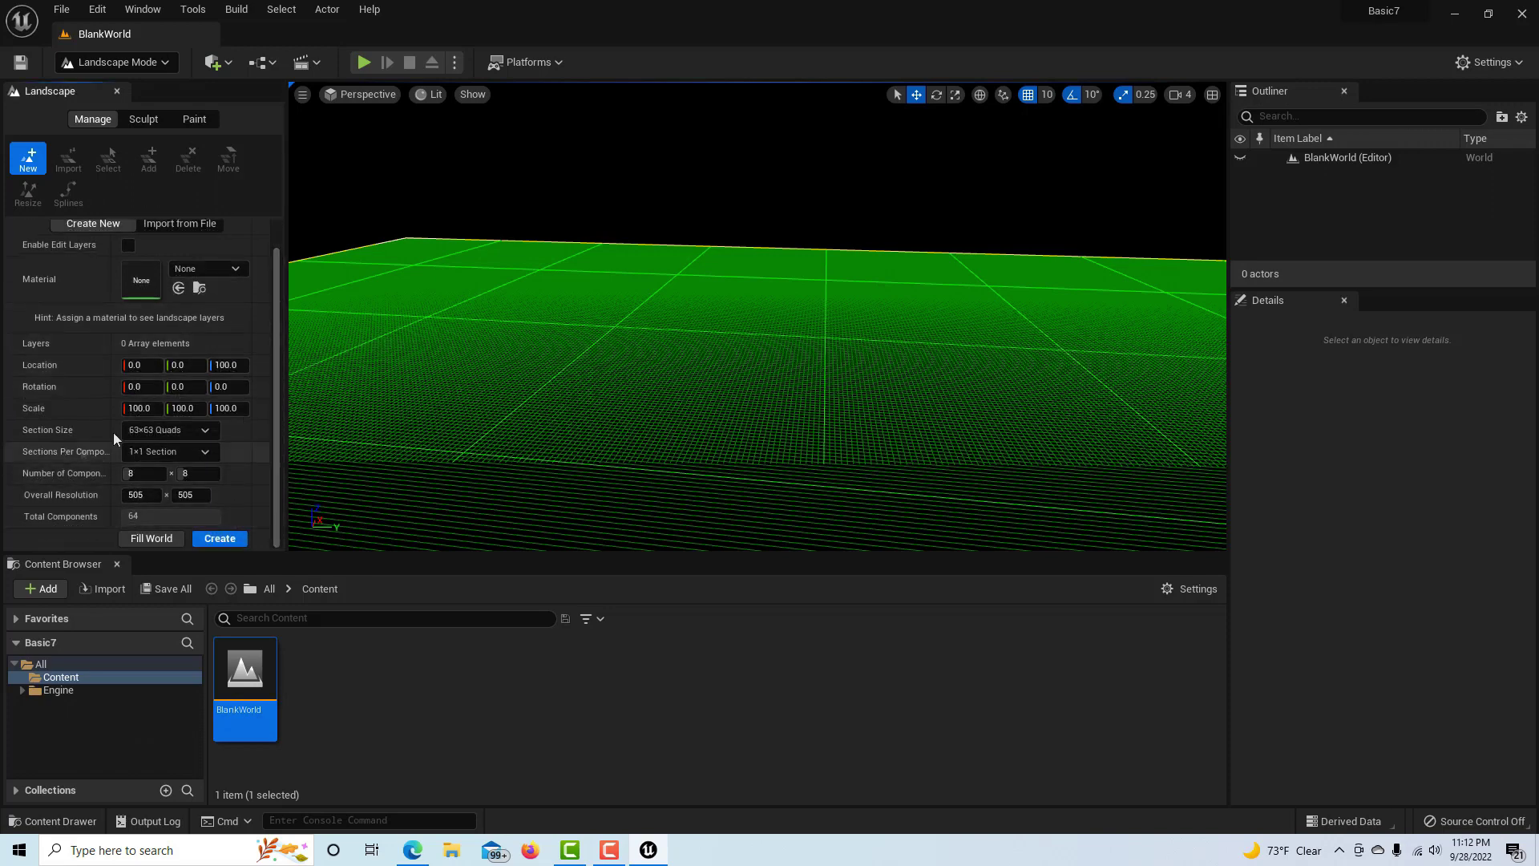
left_click(220, 538)
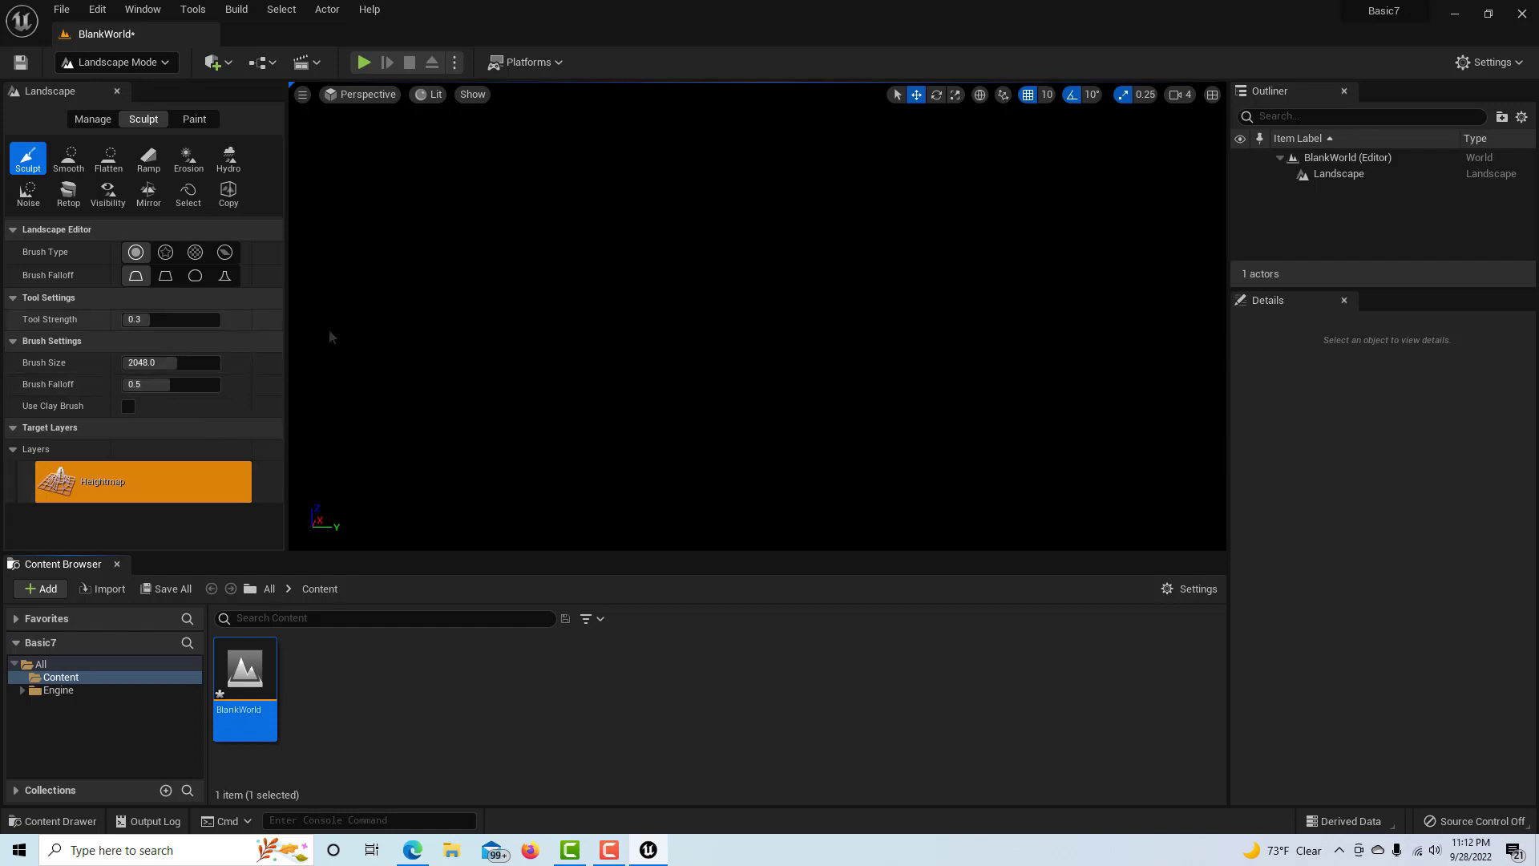
Step: Switch the editor mode from Landscape back to Select
mouse_move(657, 329)
left_mouse_down()
mouse_move(707, 368)
mouse_move(754, 355)
mouse_move(730, 351)
mouse_move(759, 336)
mouse_move(738, 368)
left_mouse_up()
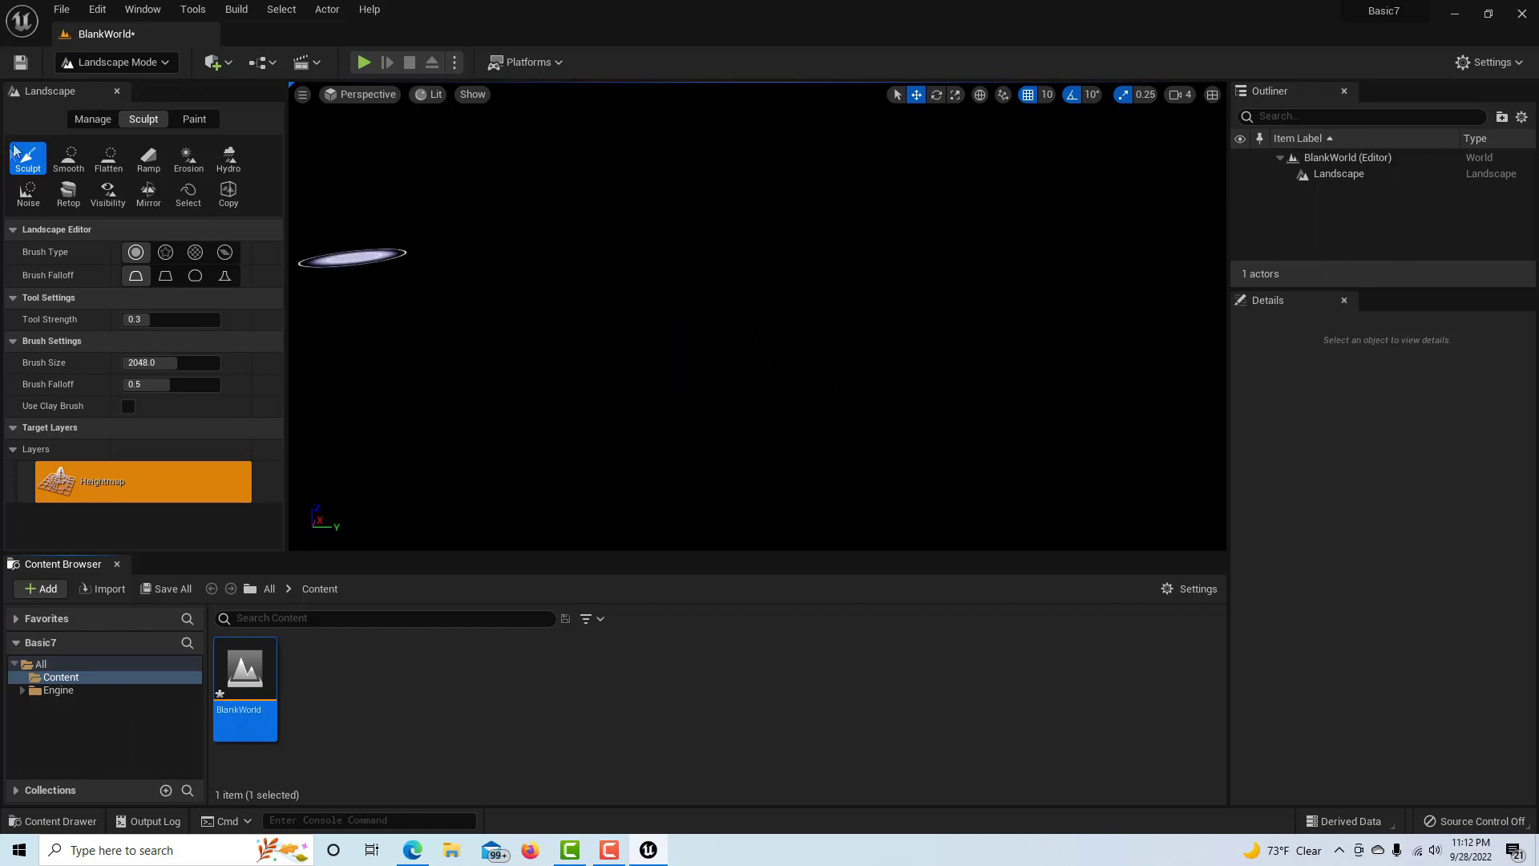
left_click(167, 66)
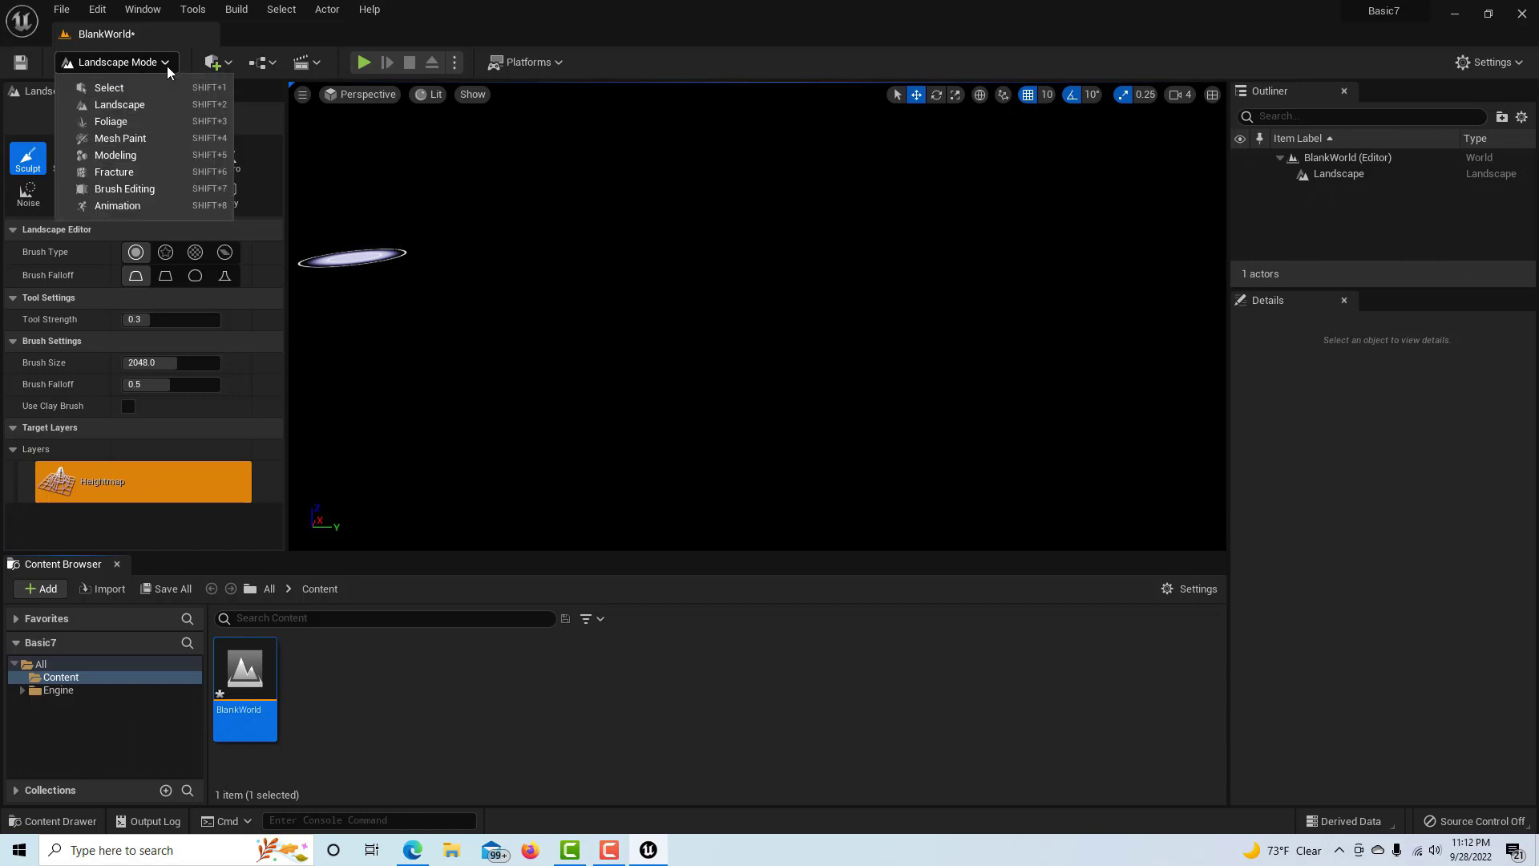
left_click(113, 90)
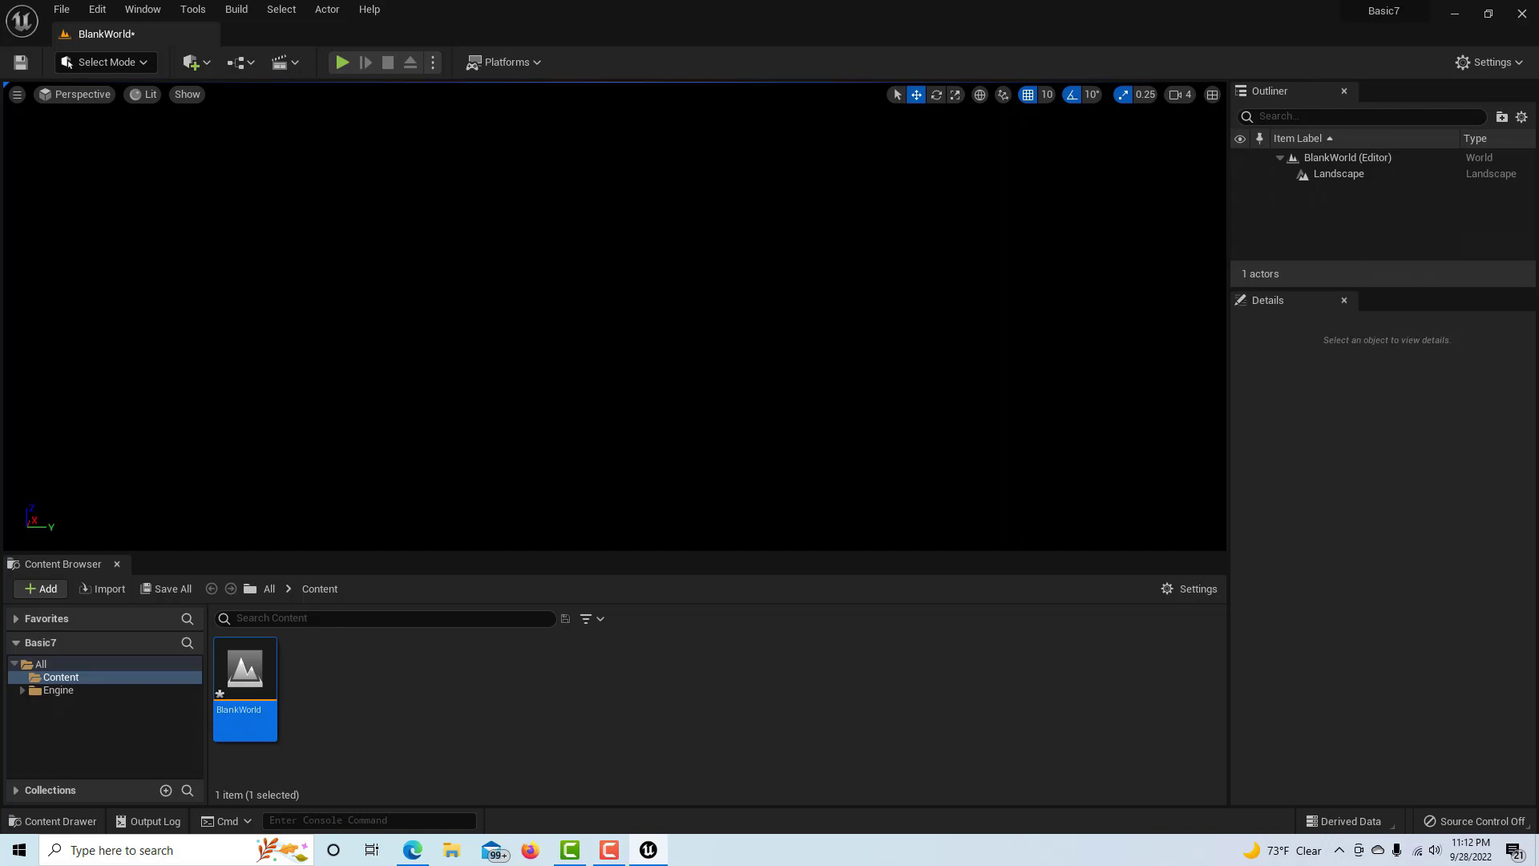
Step: Add a Directional Light from Quick Add > Lights to serve as the sun
left_click(204, 65)
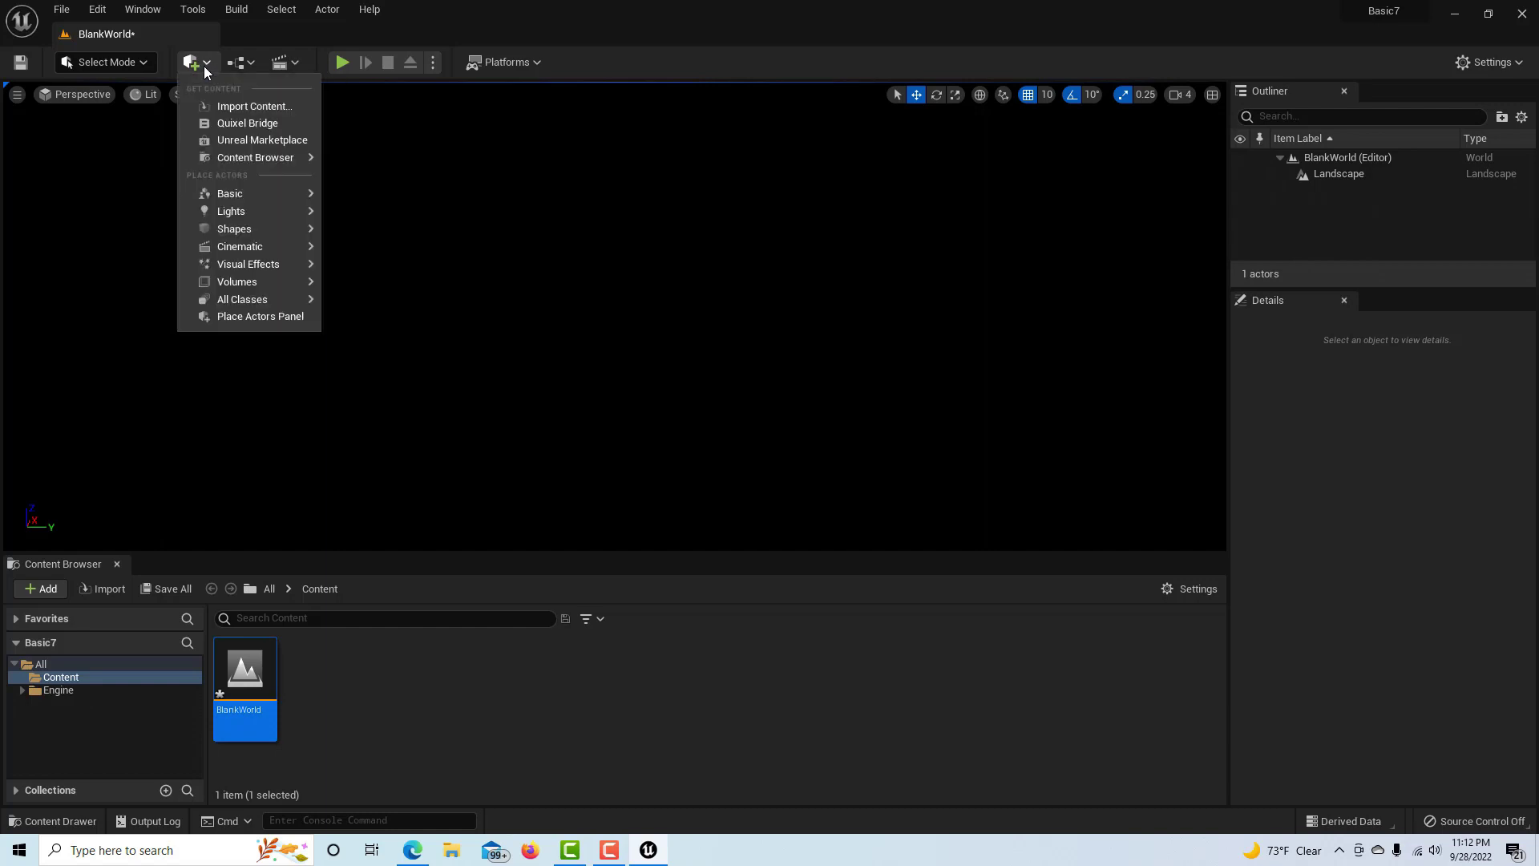
mouse_move(253, 267)
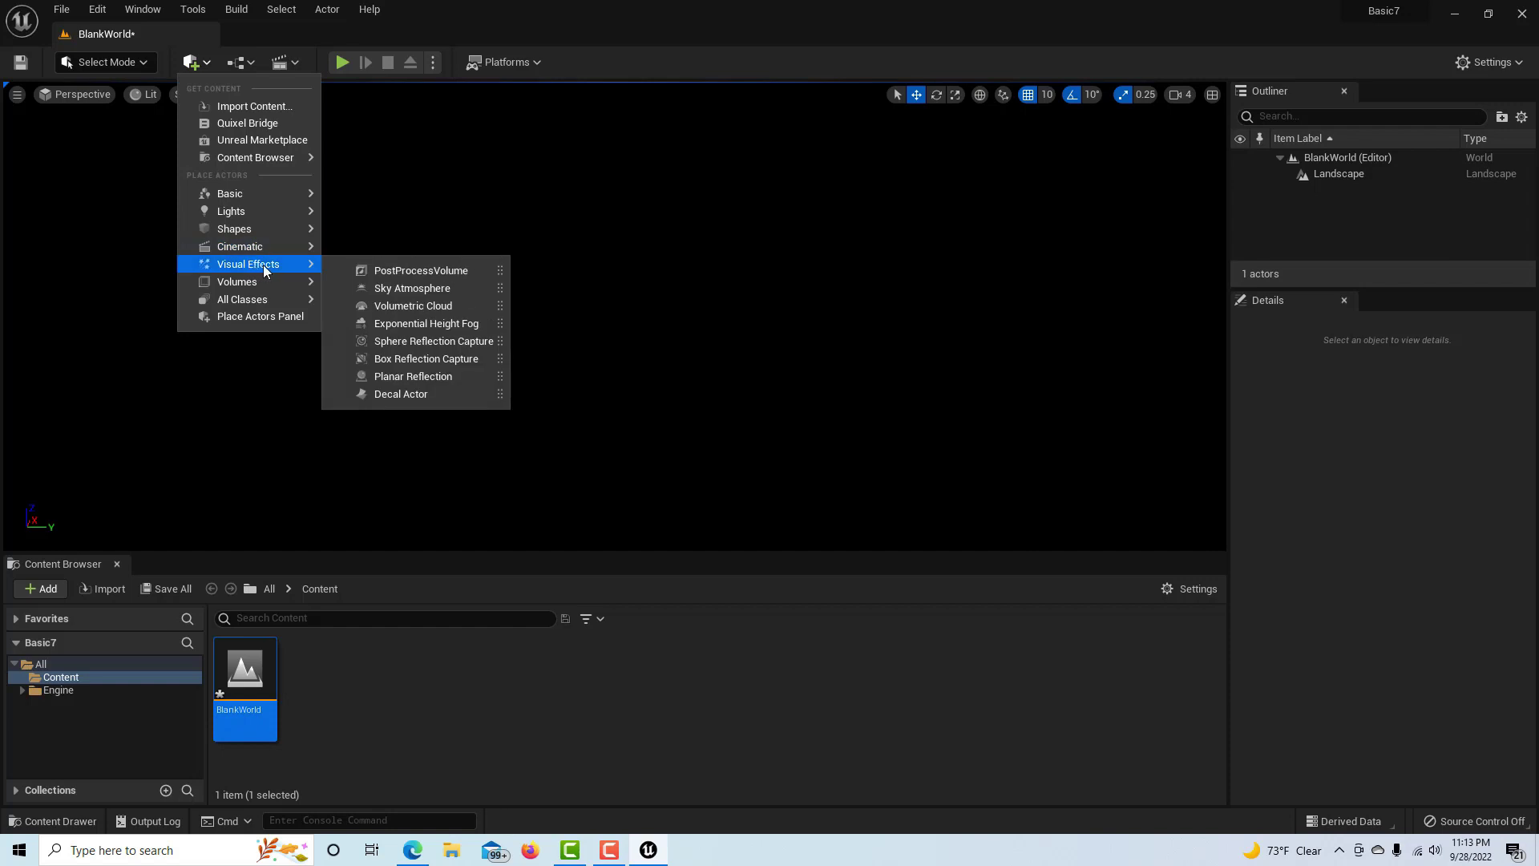
mouse_move(253, 212)
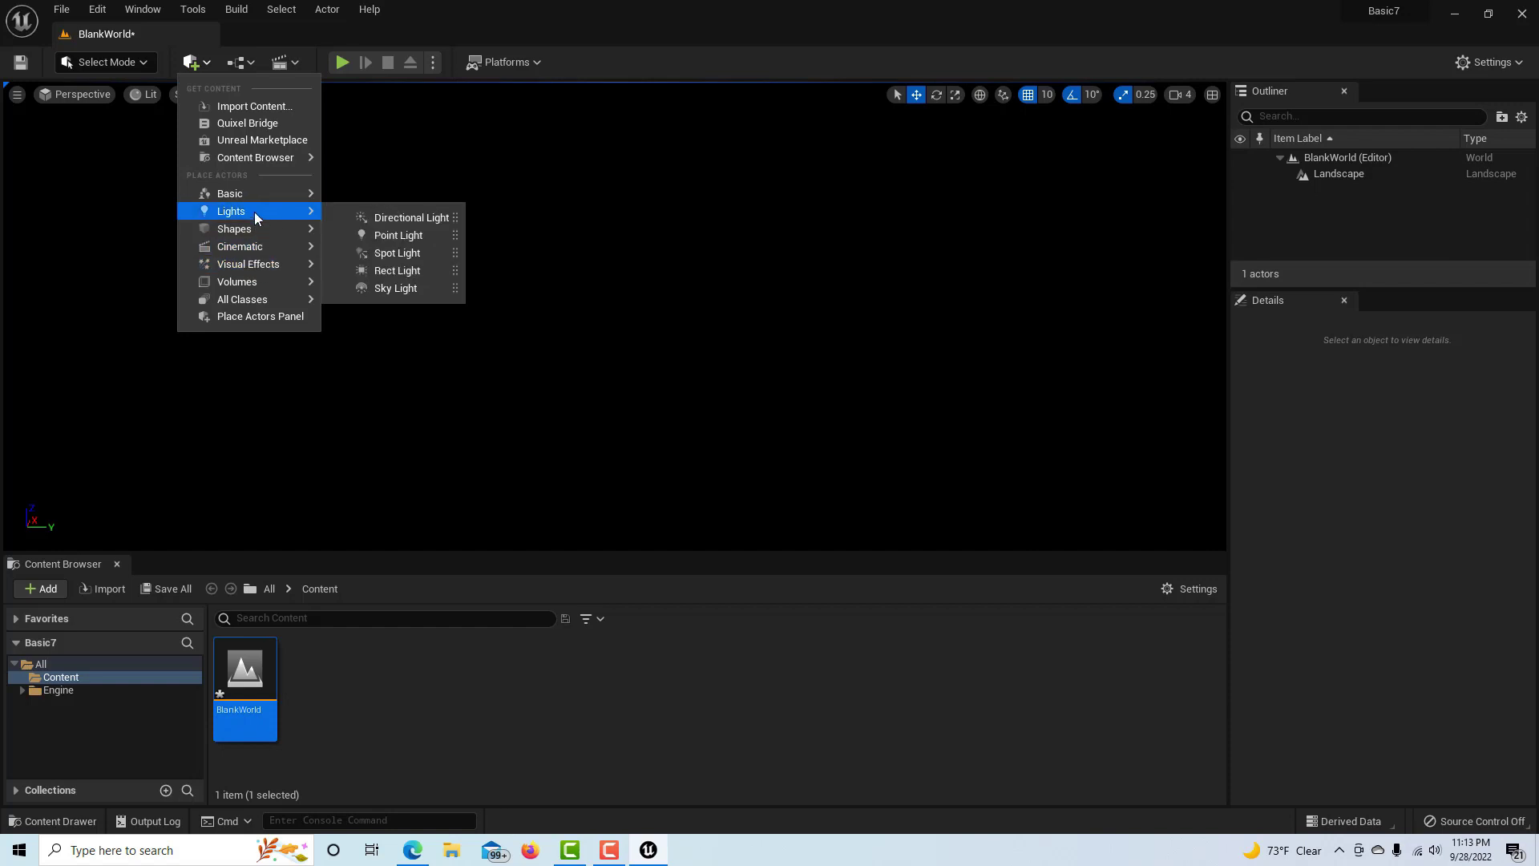
left_click(416, 219)
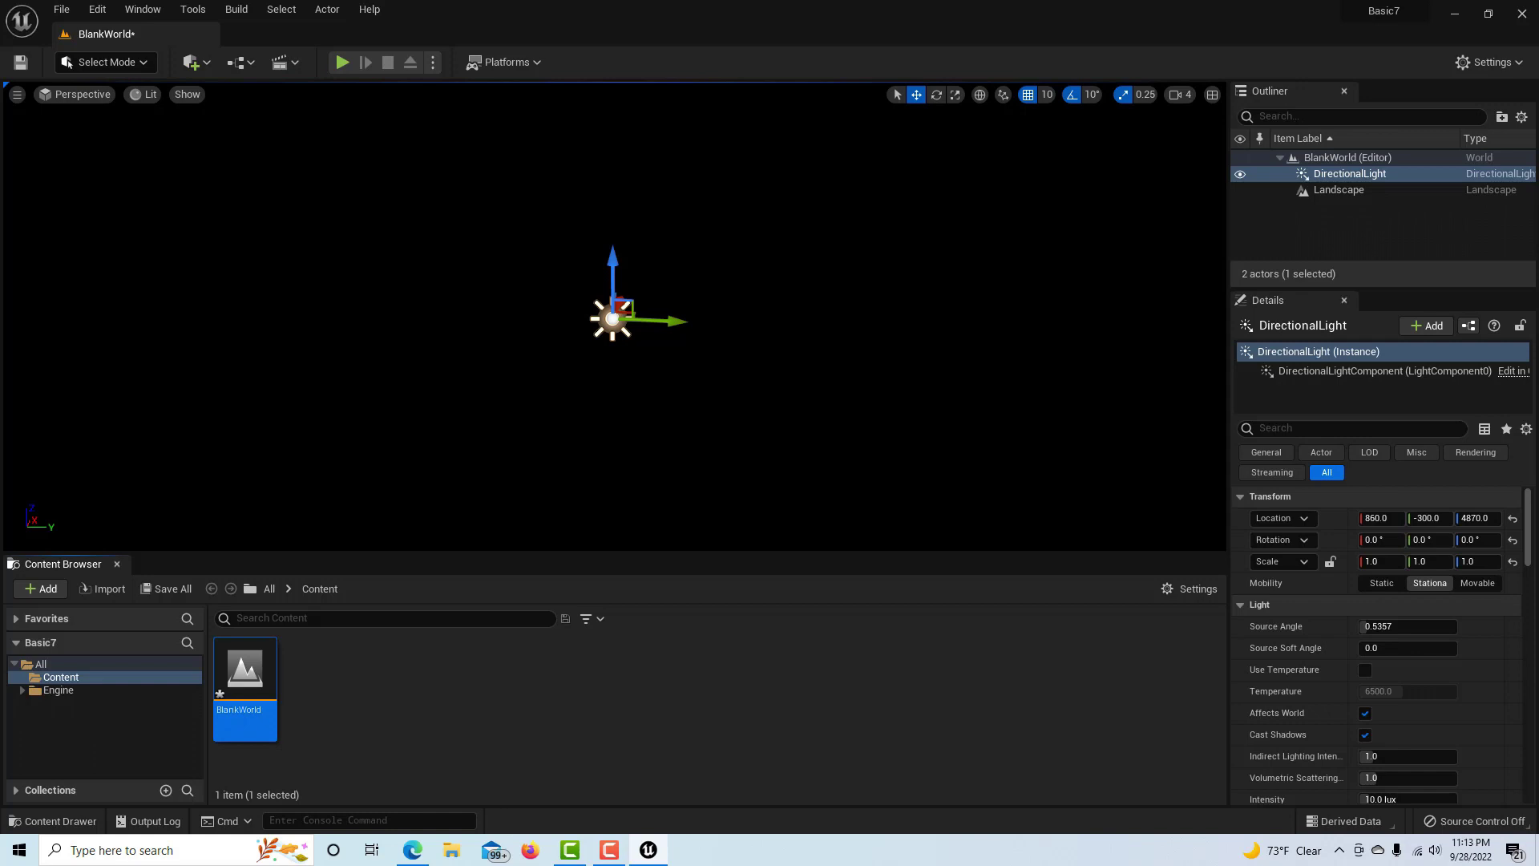
Step: Delete an accidentally placed point light and start swinging the sun direction with Ctrl+L
left_click(829, 351)
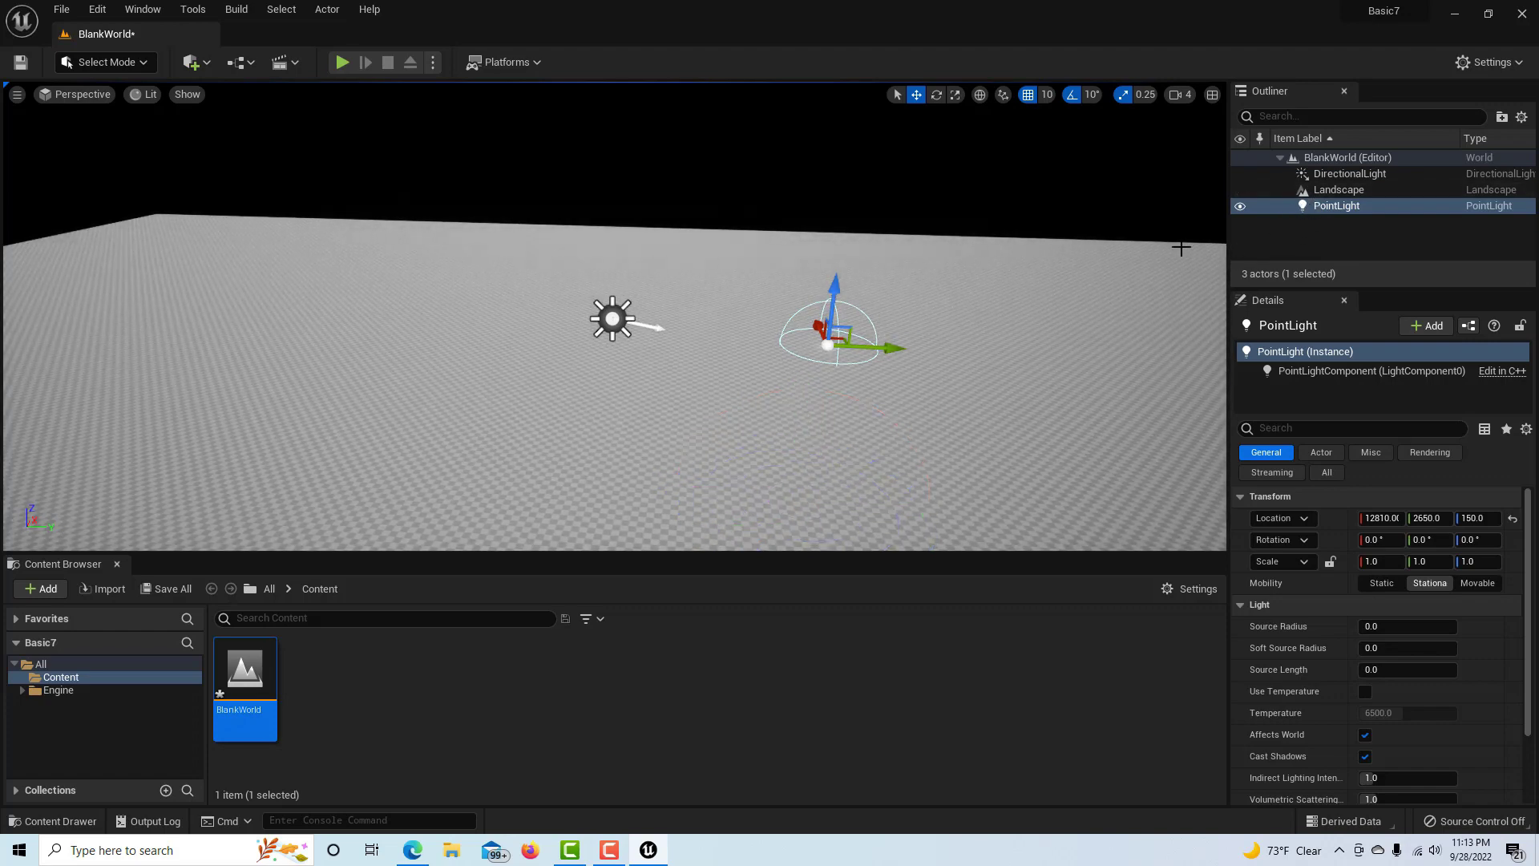
key("Delete")
key("ctrl+l")
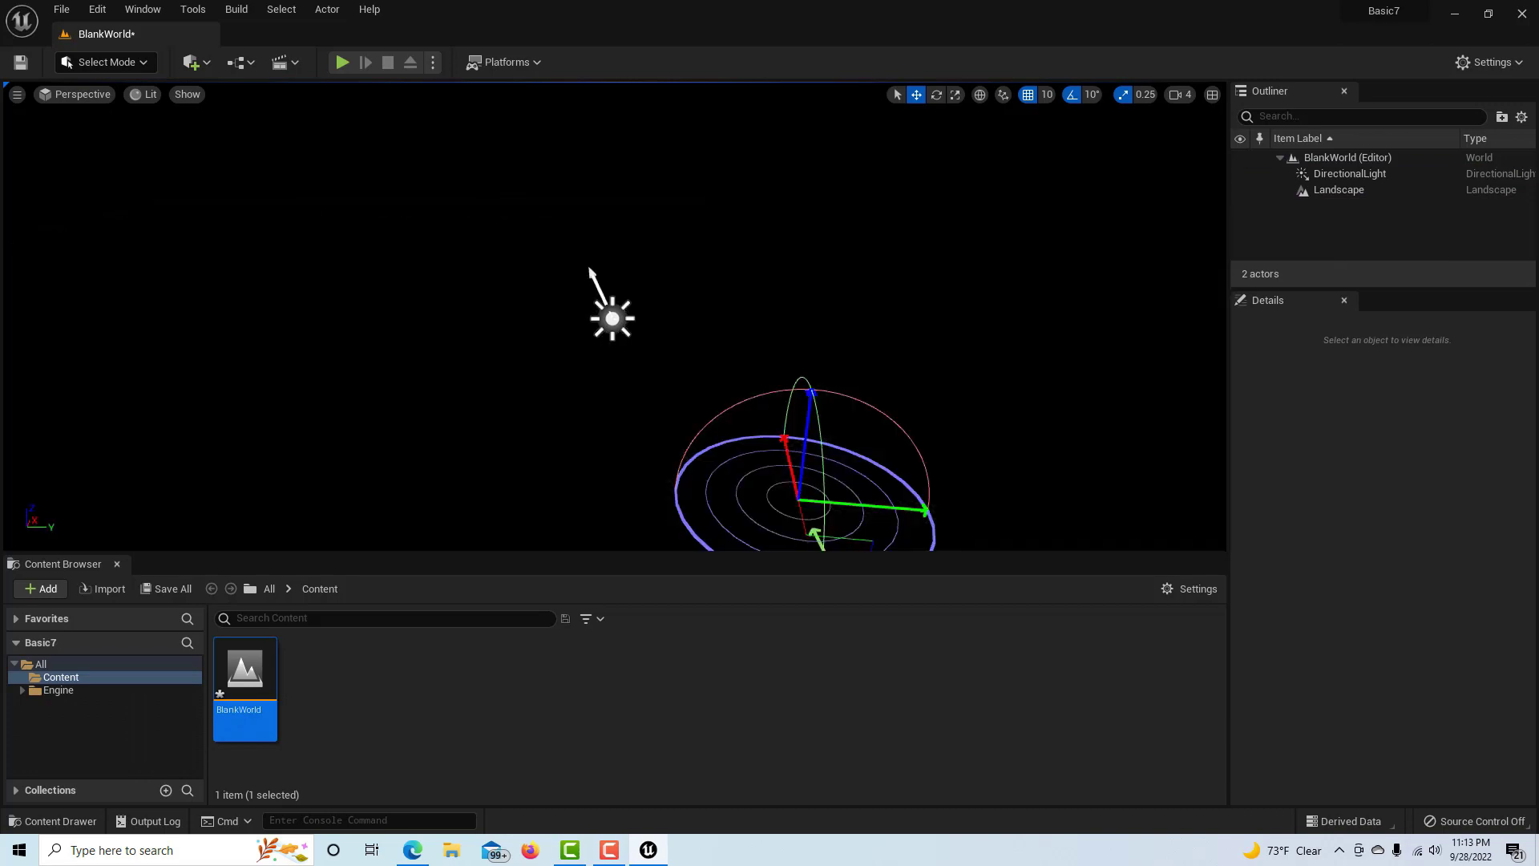
key("ctrl+l")
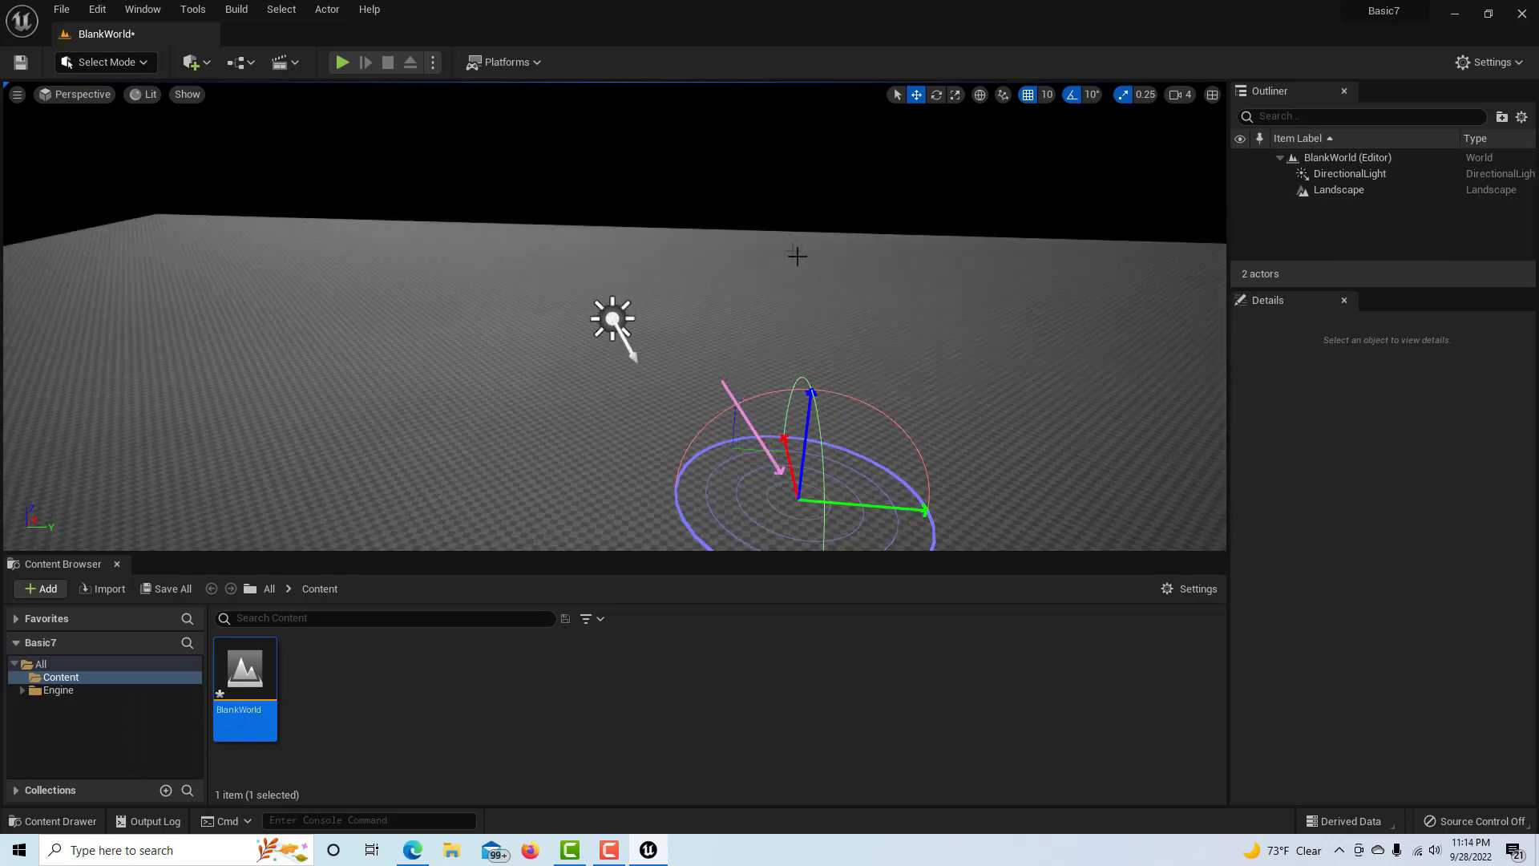
key("ctrl+l")
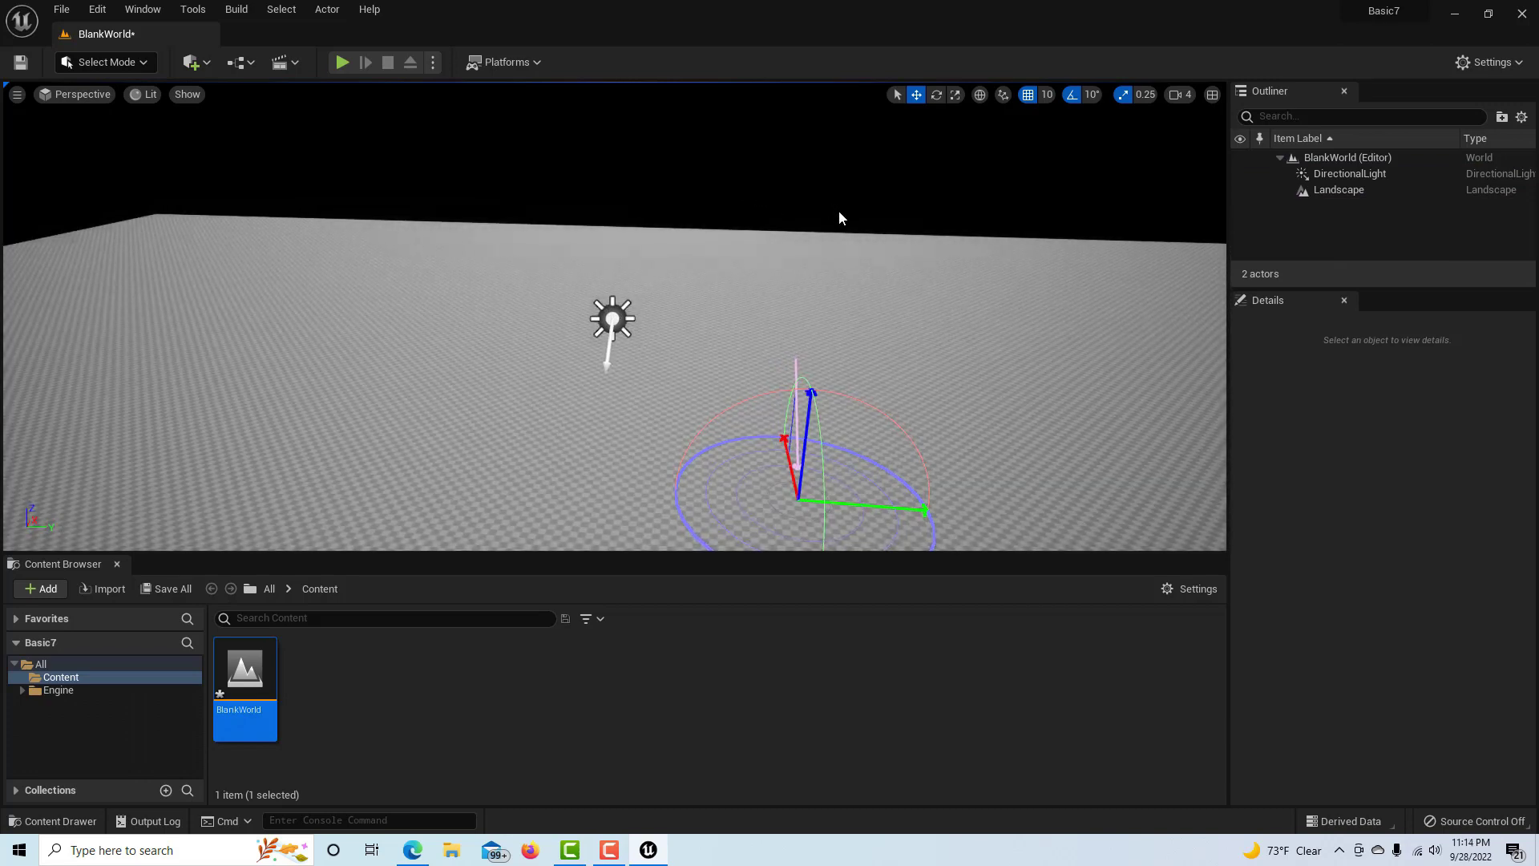
Step: Rotate the sun below the horizon and back until it points straight down
key("ctrl+l")
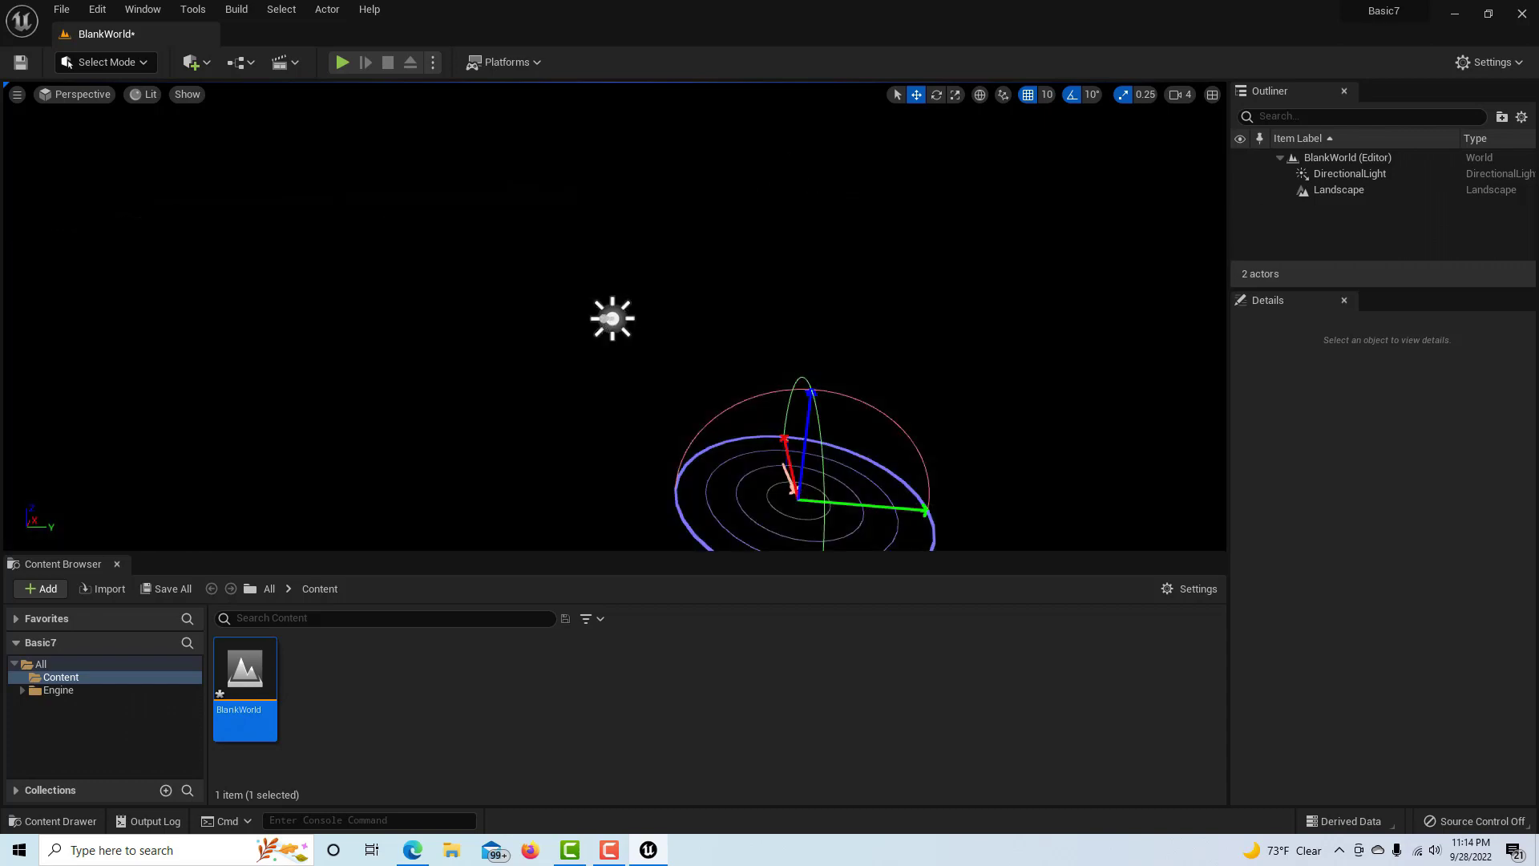
key("ctrl+l")
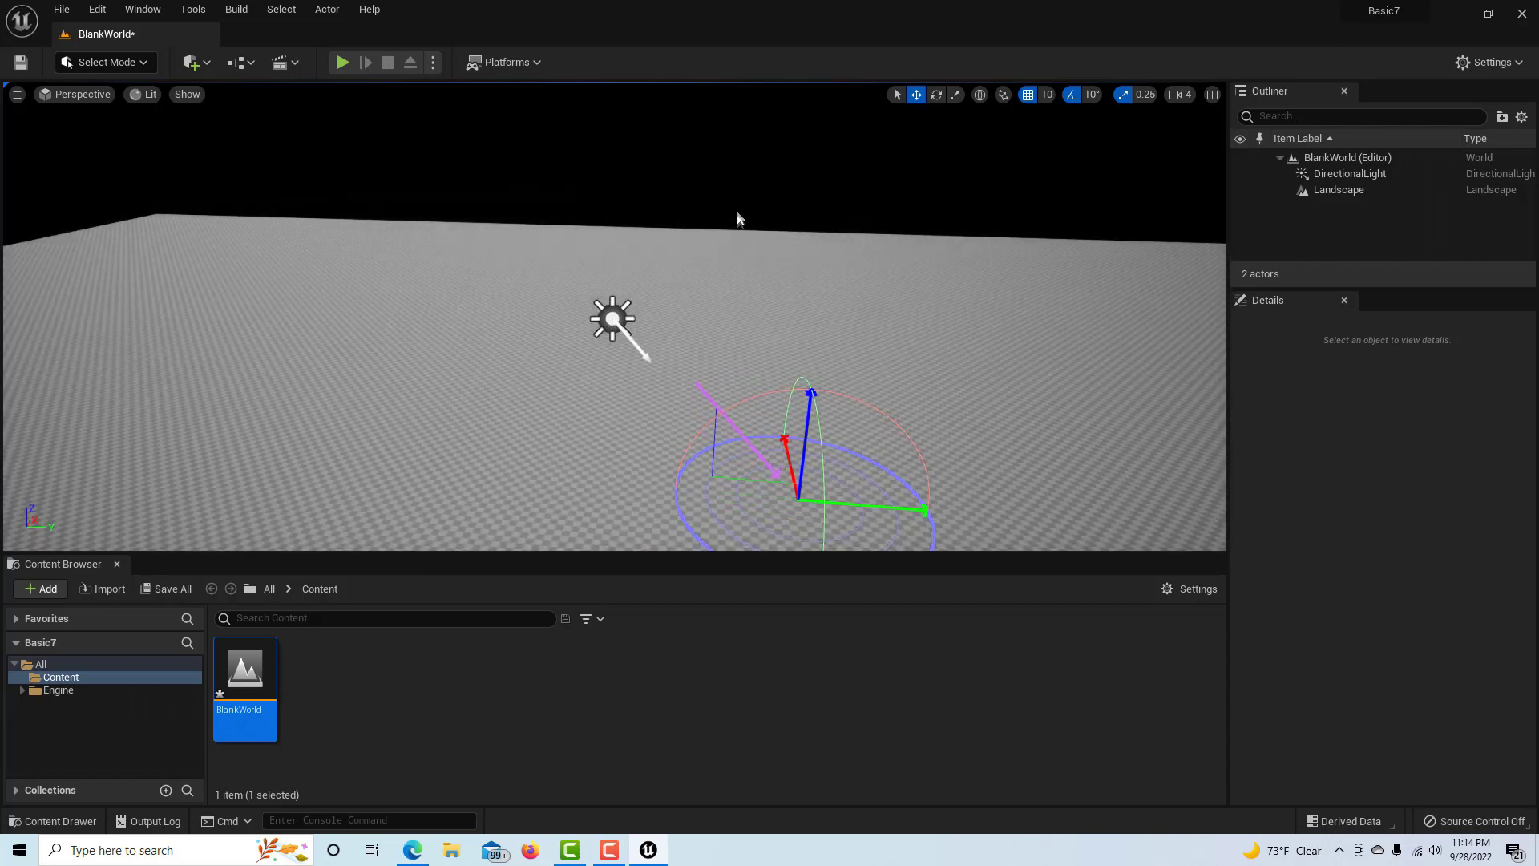
key("ctrl+l")
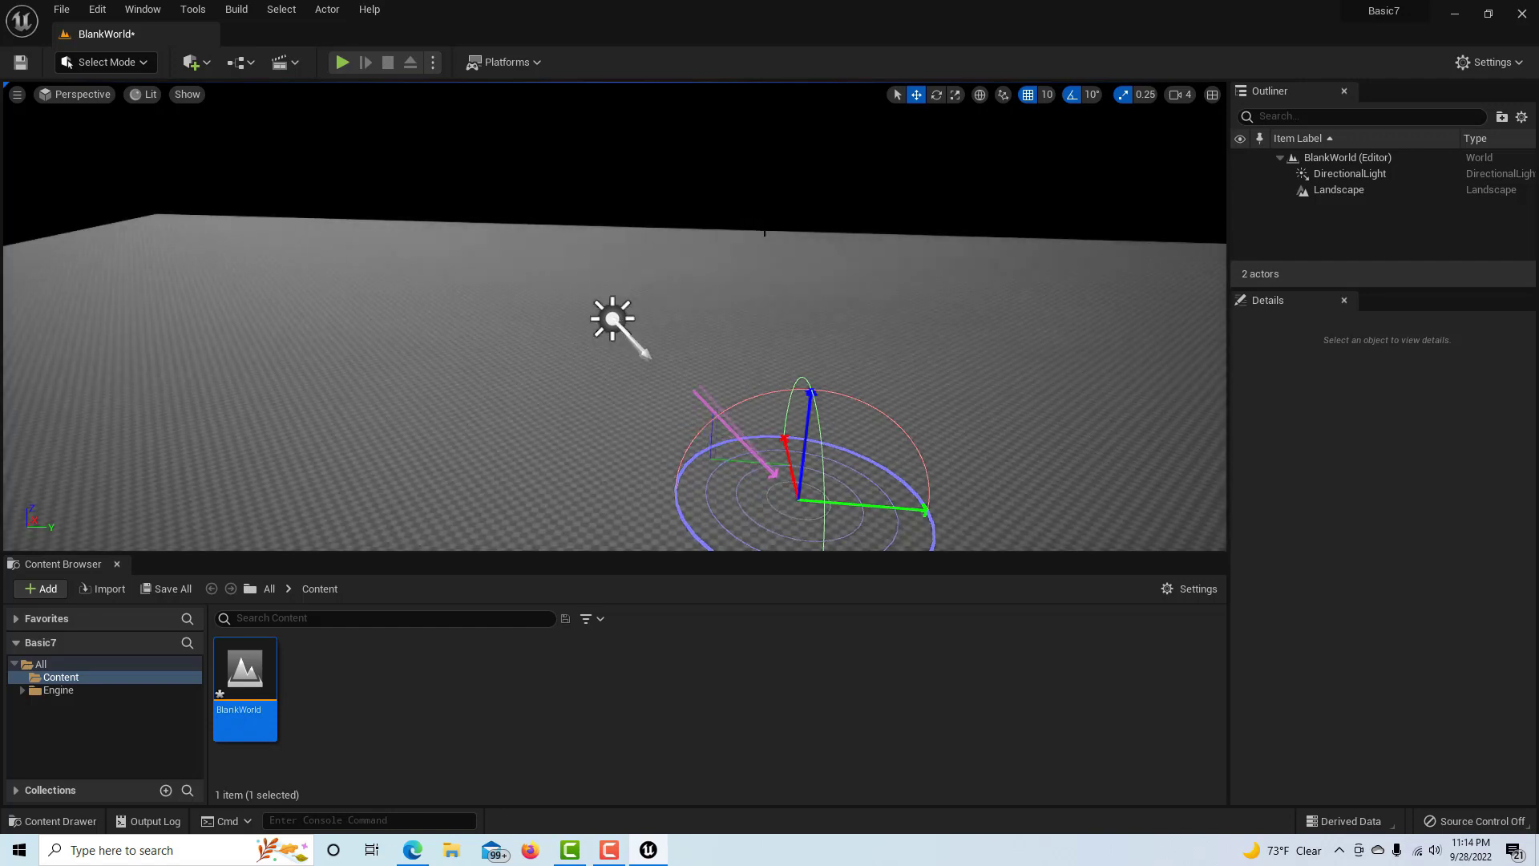
key("ctrl+l")
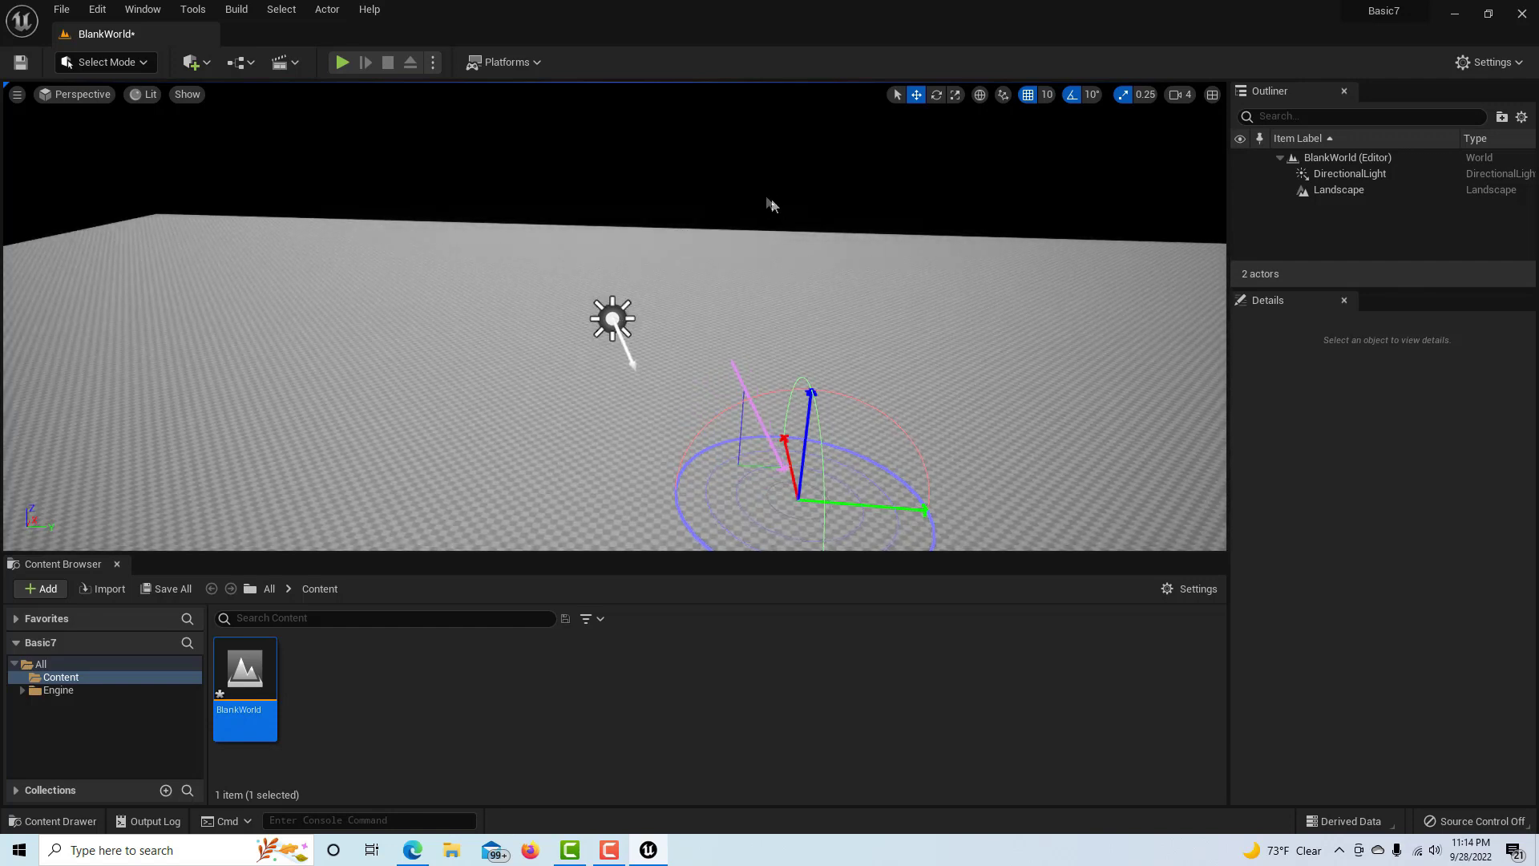
key("ctrl+l")
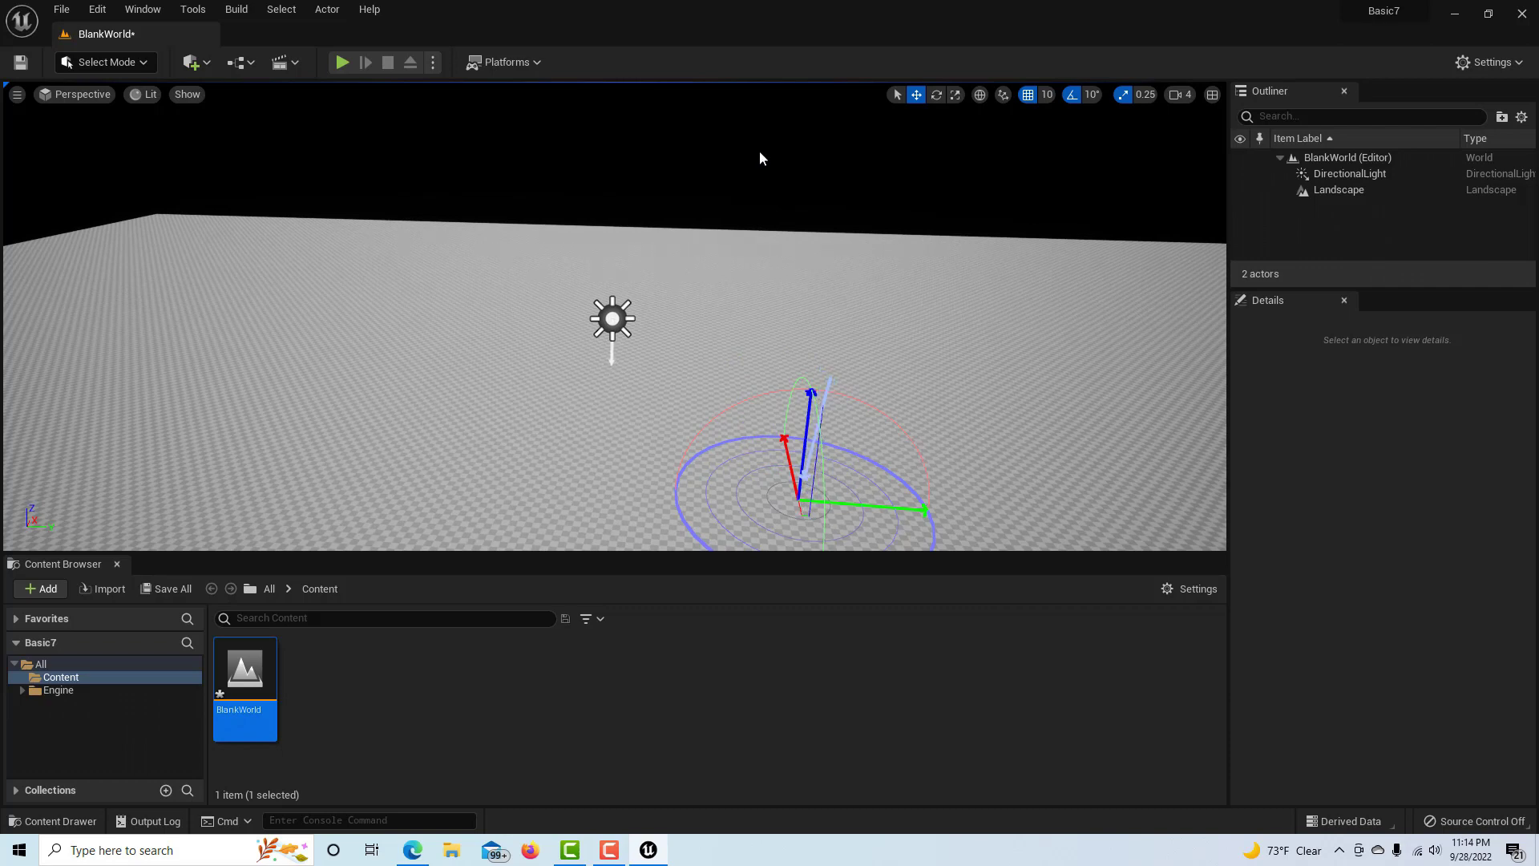
key("ctrl+l")
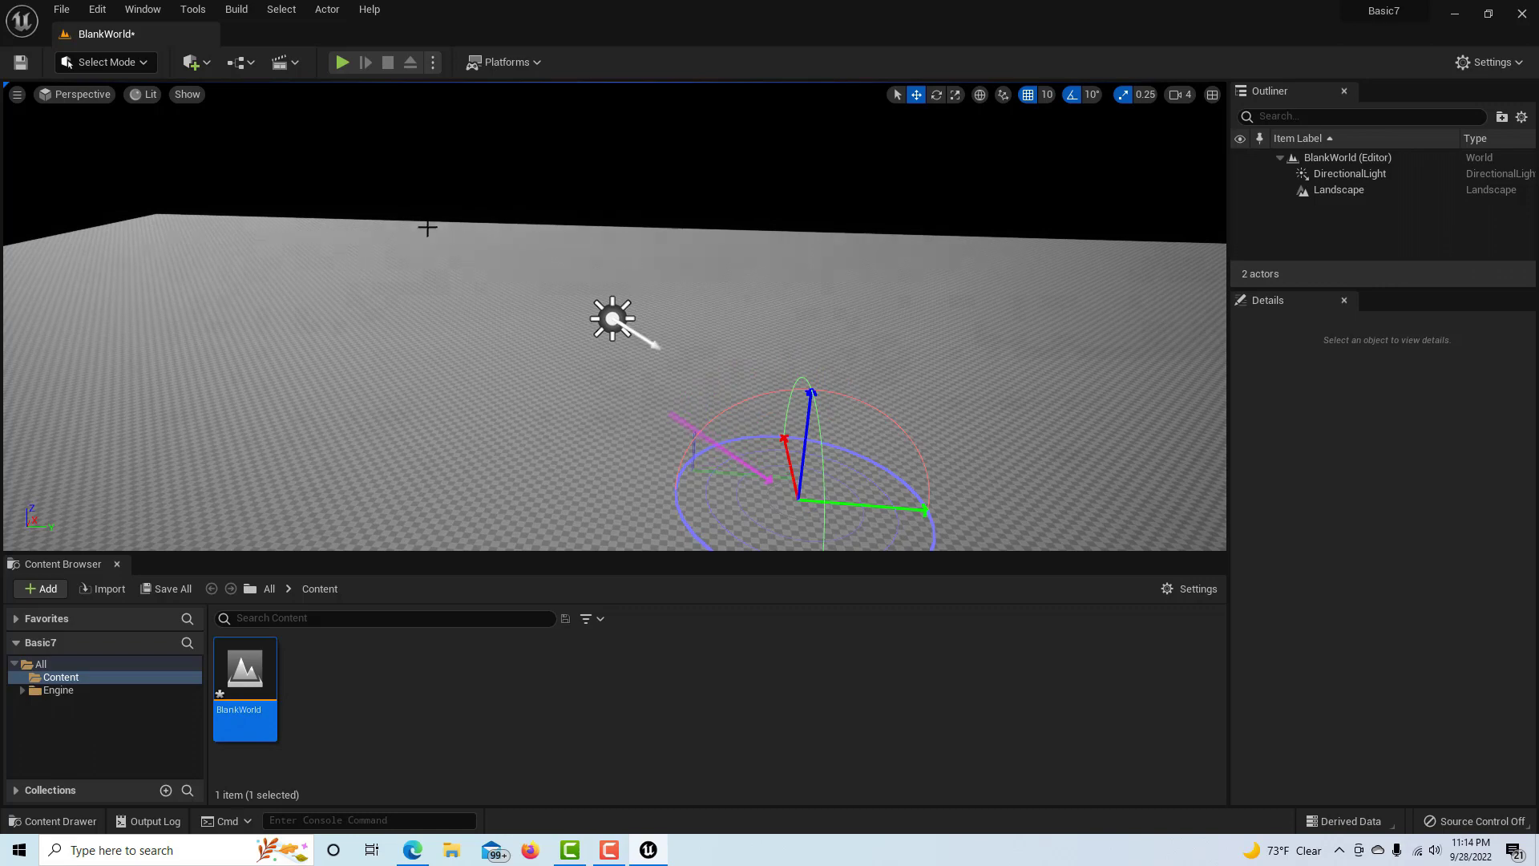
key("ctrl+l")
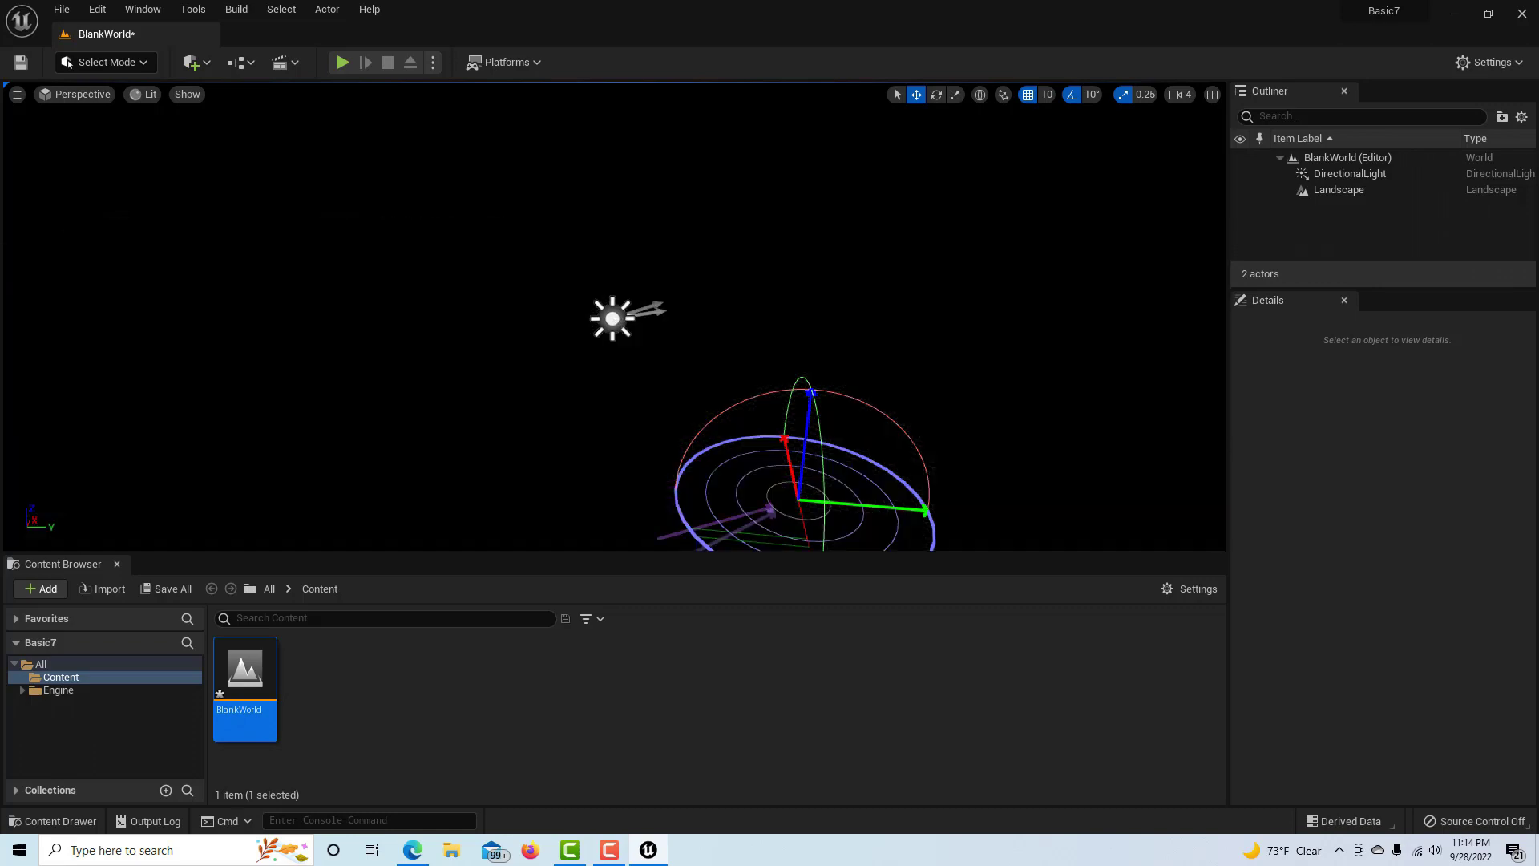
key("ctrl+l")
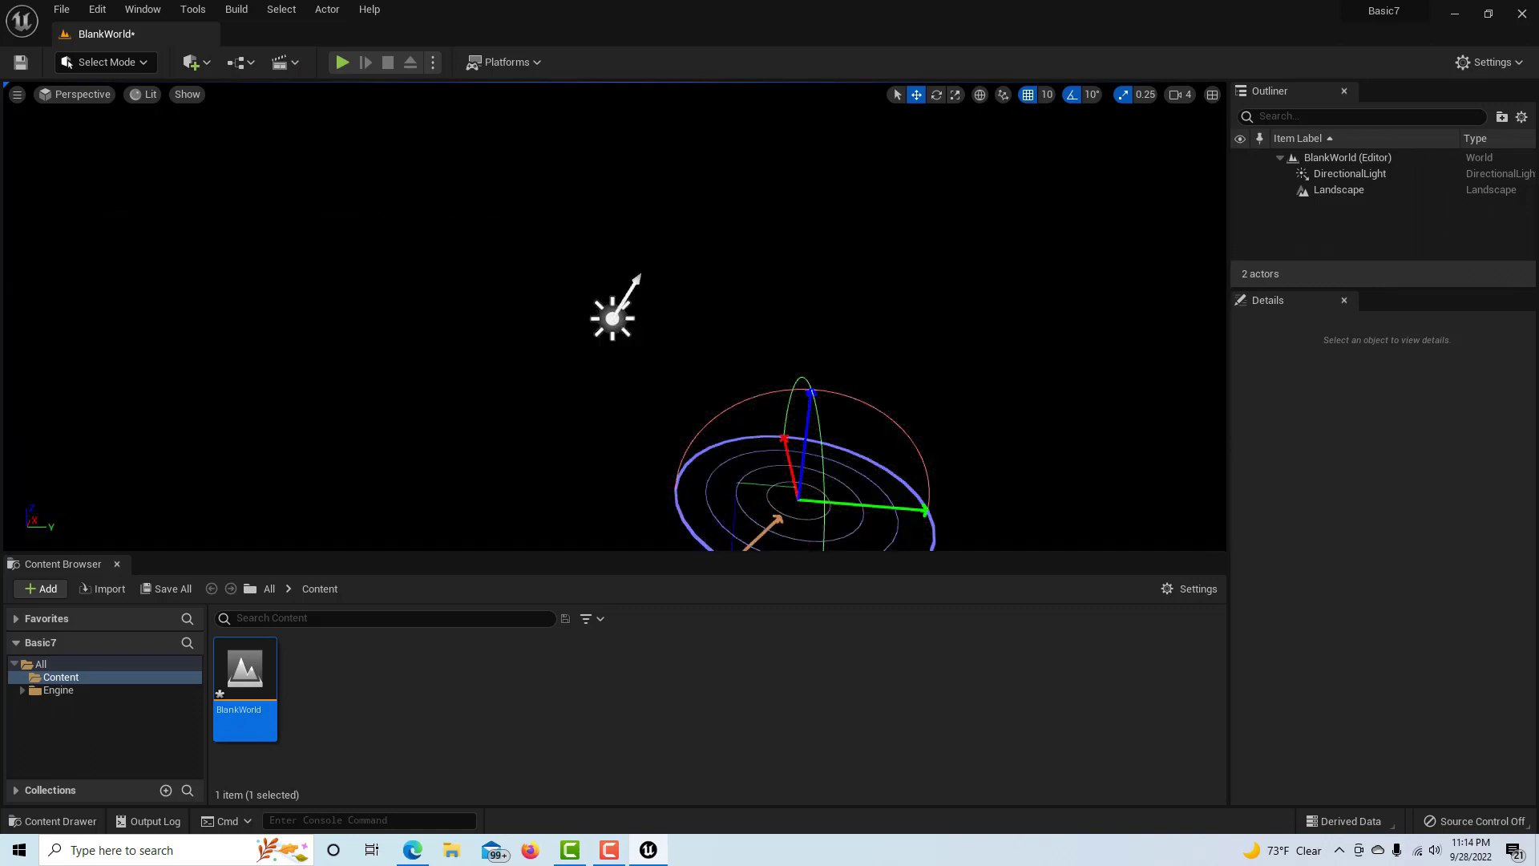
key("ctrl+l")
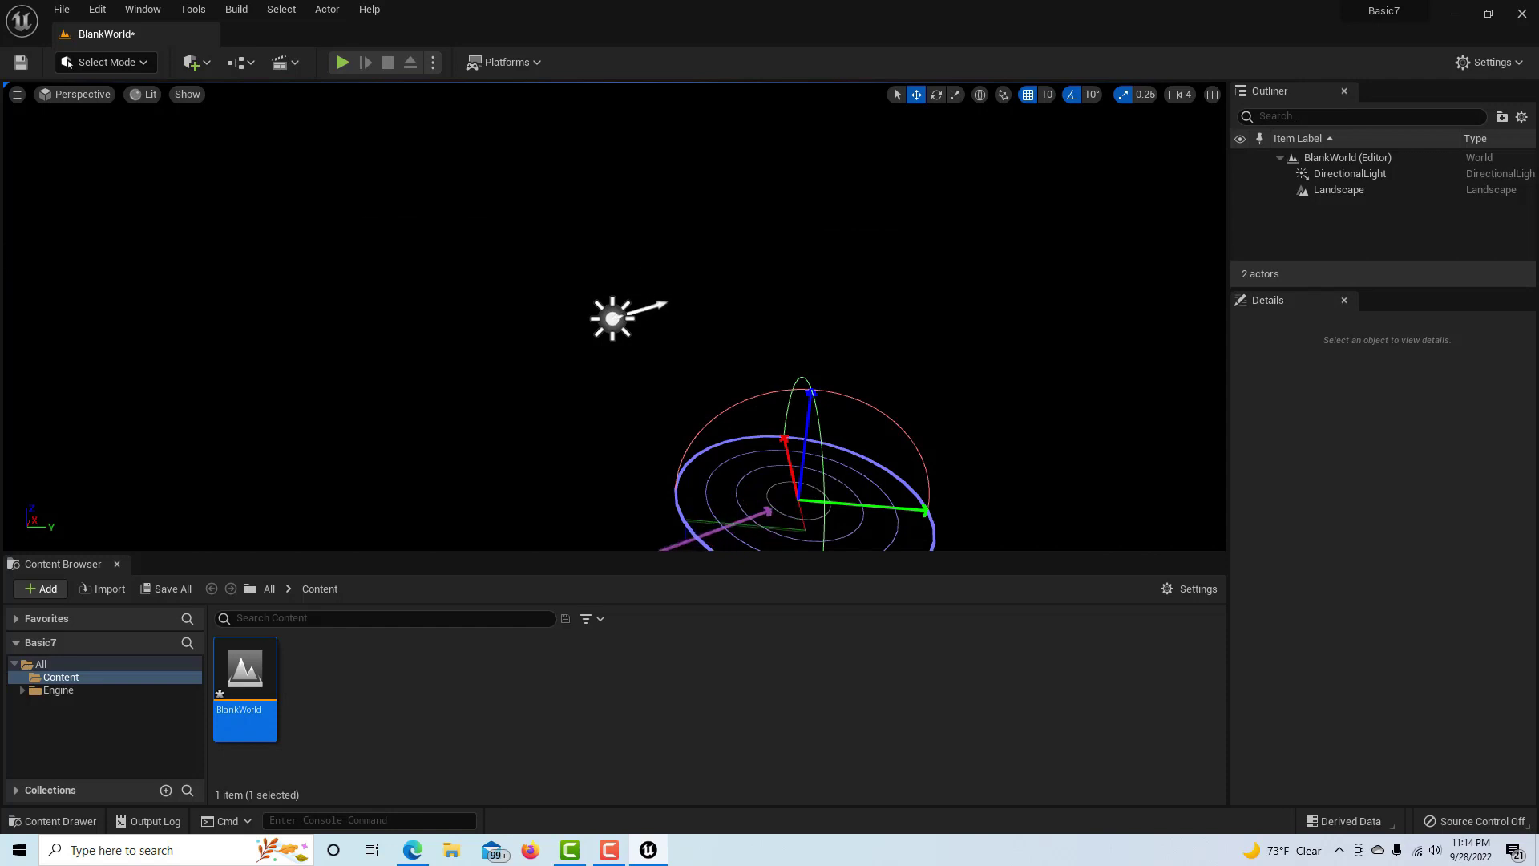
key("ctrl+l")
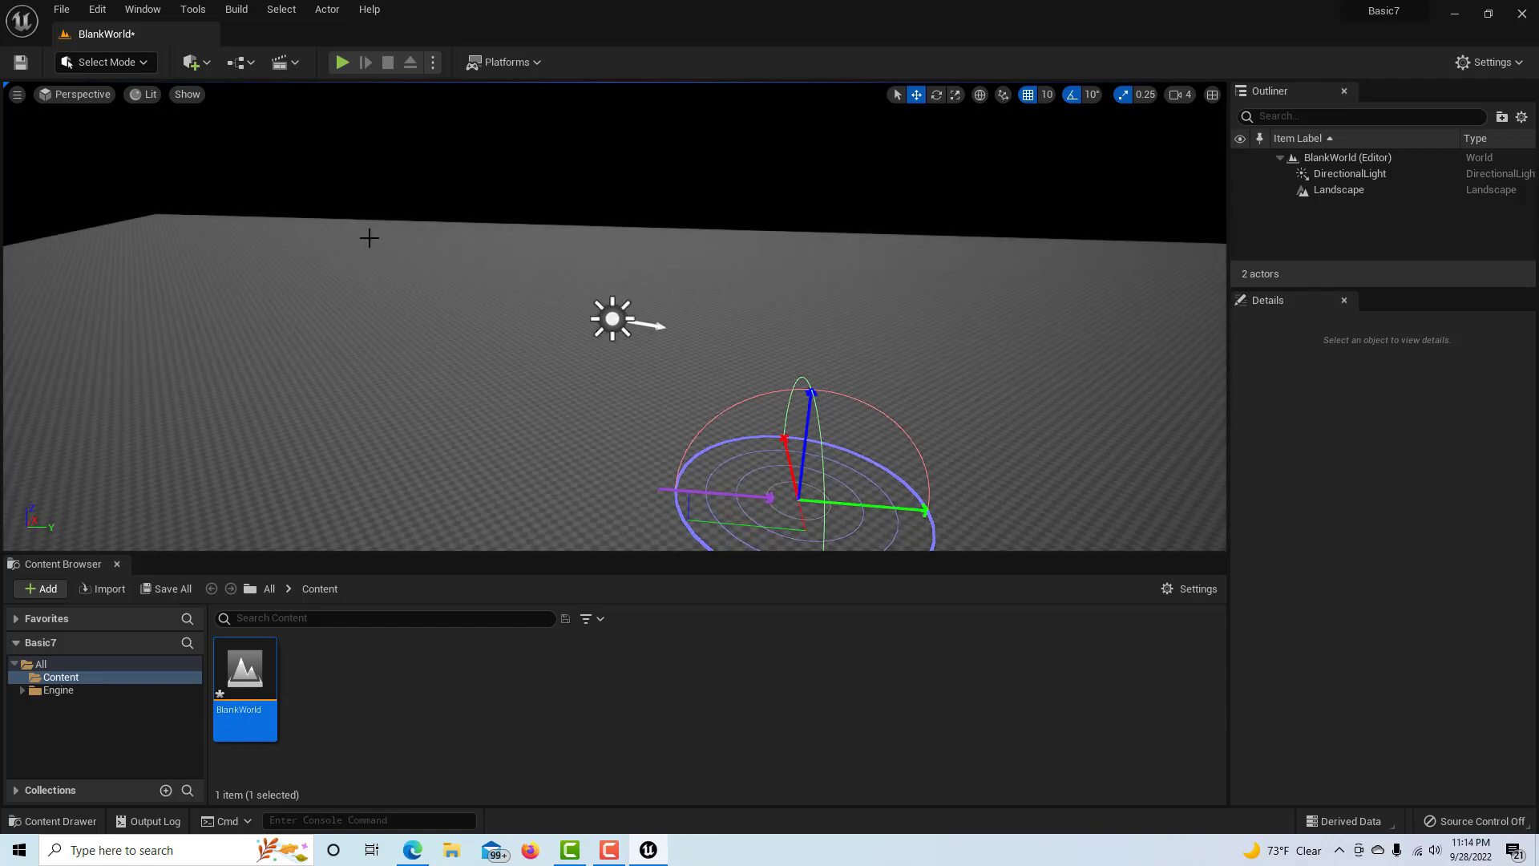
key("ctrl+l")
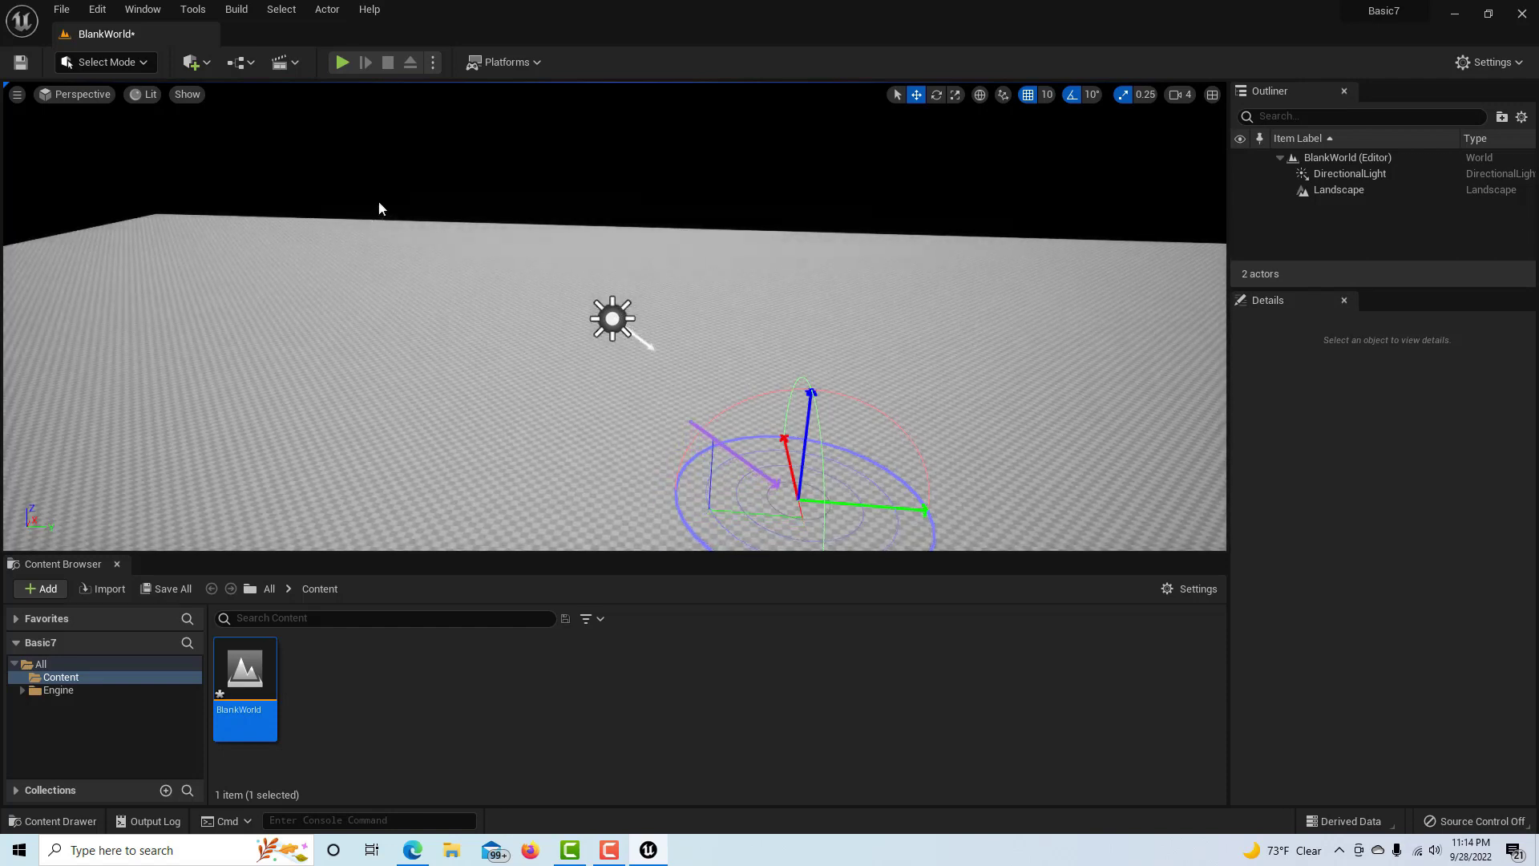
key("ctrl+l")
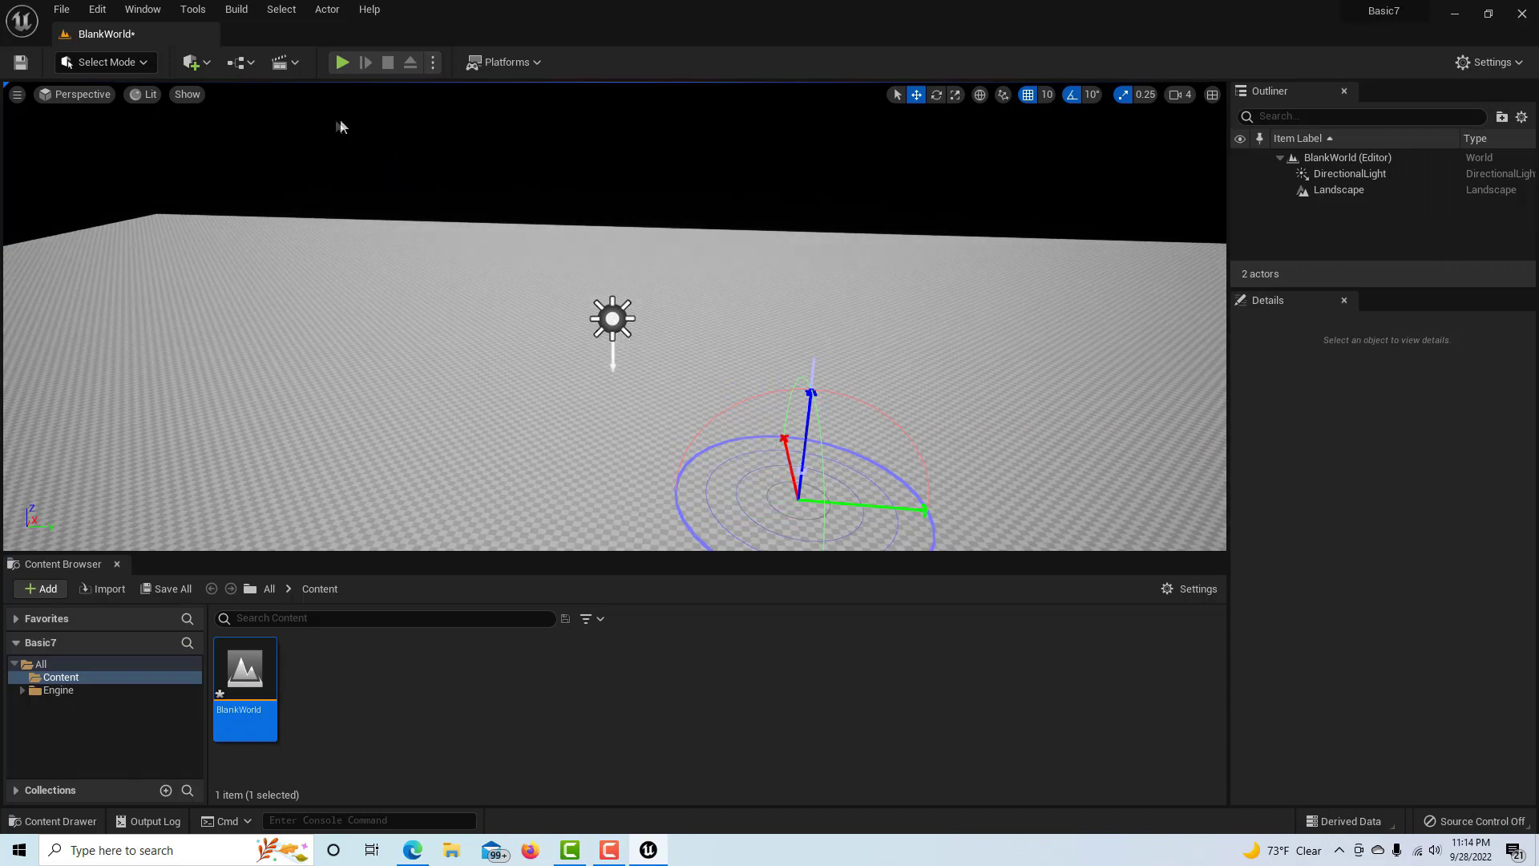
Step: Fine-tune the sun angle for bright daylight on the landscape and lower the horizon in view
key("ctrl+l")
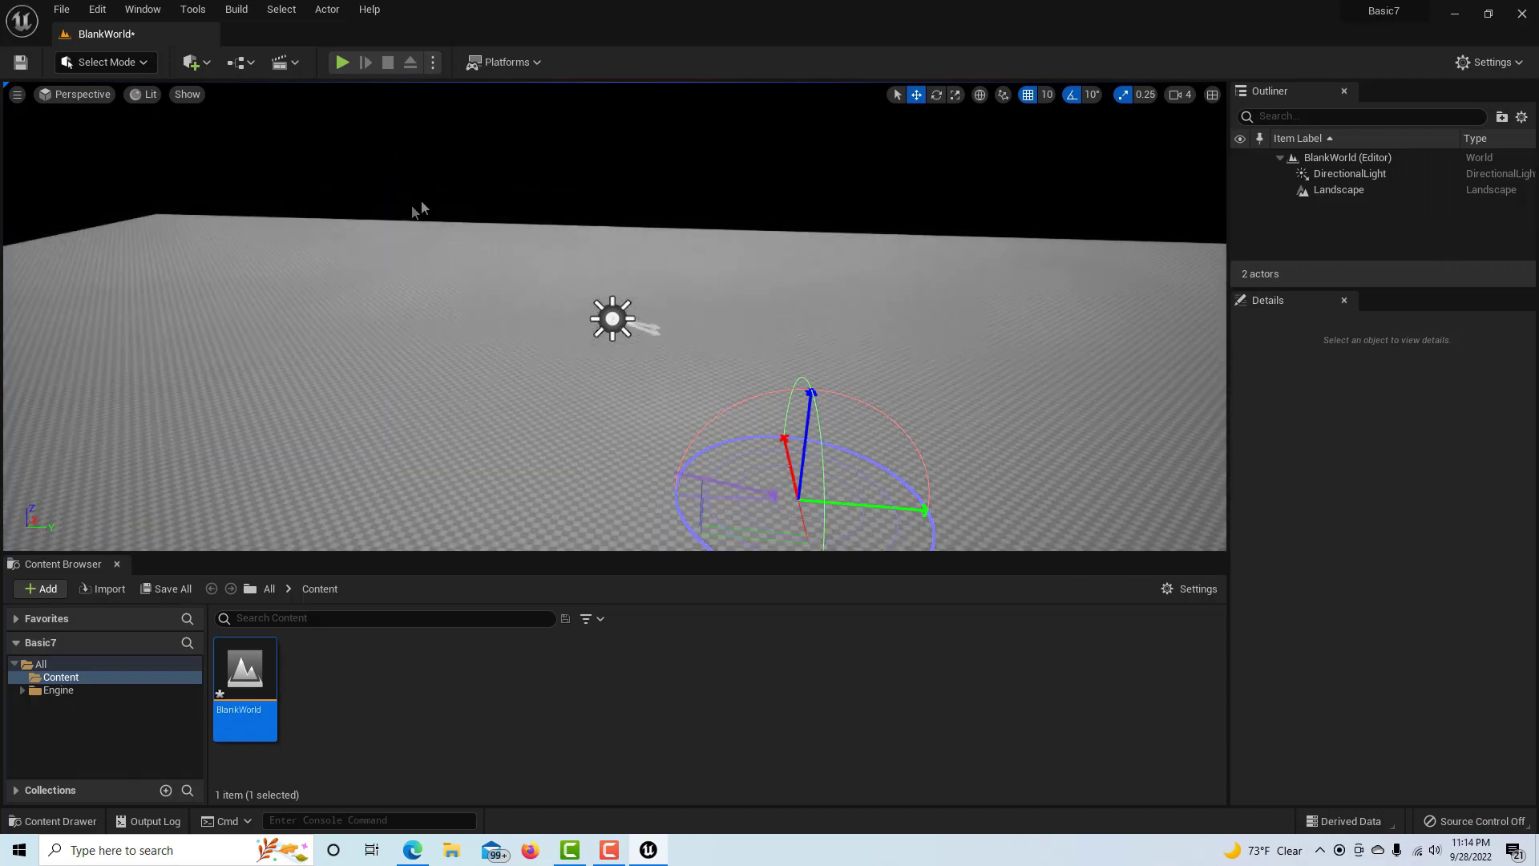
key("ctrl+l")
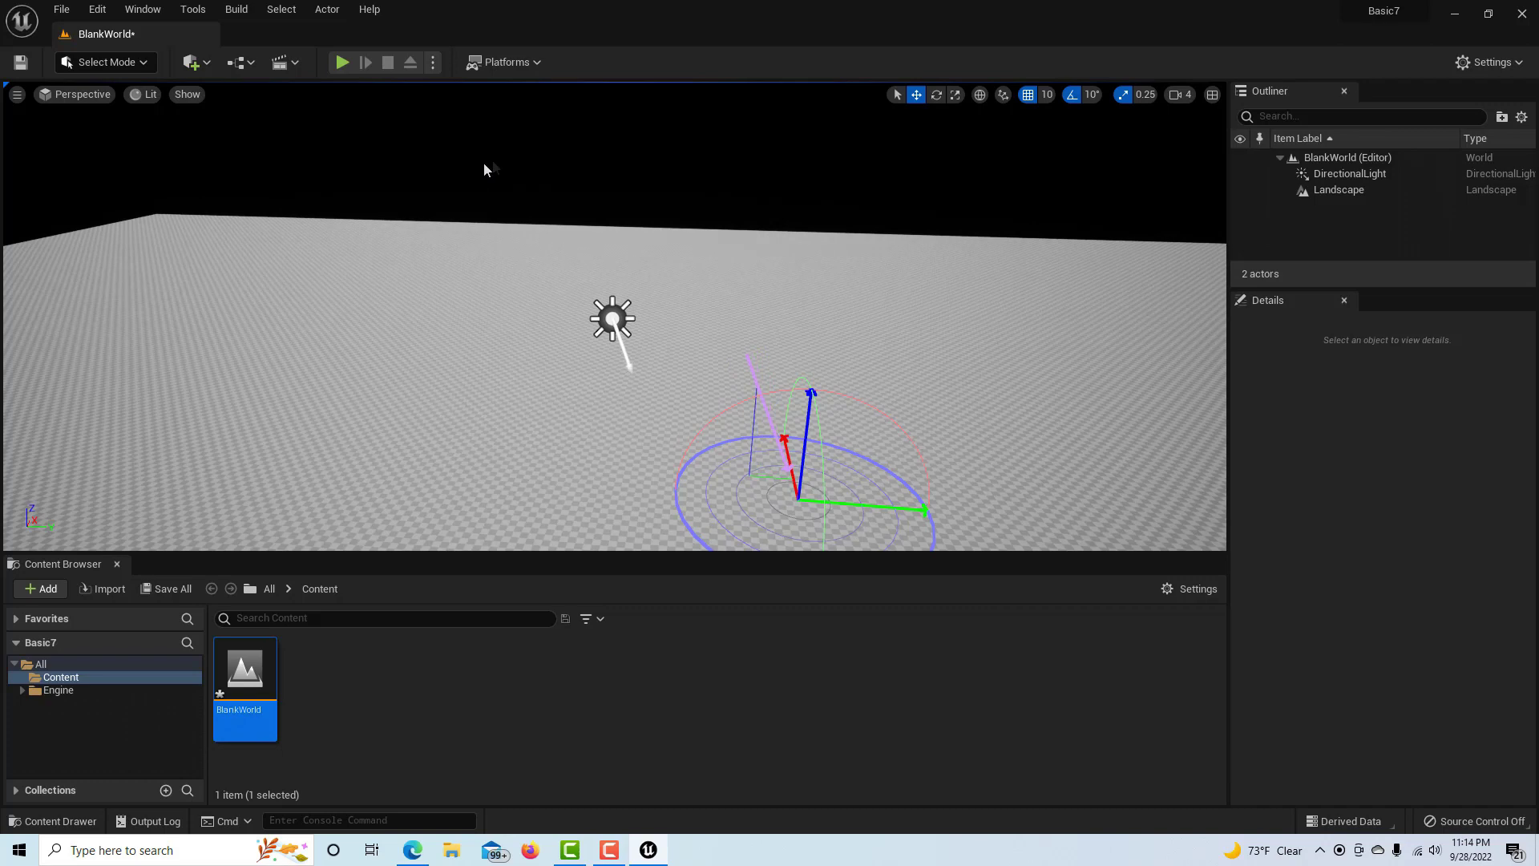
key("ctrl+l")
key("ctrl+l")
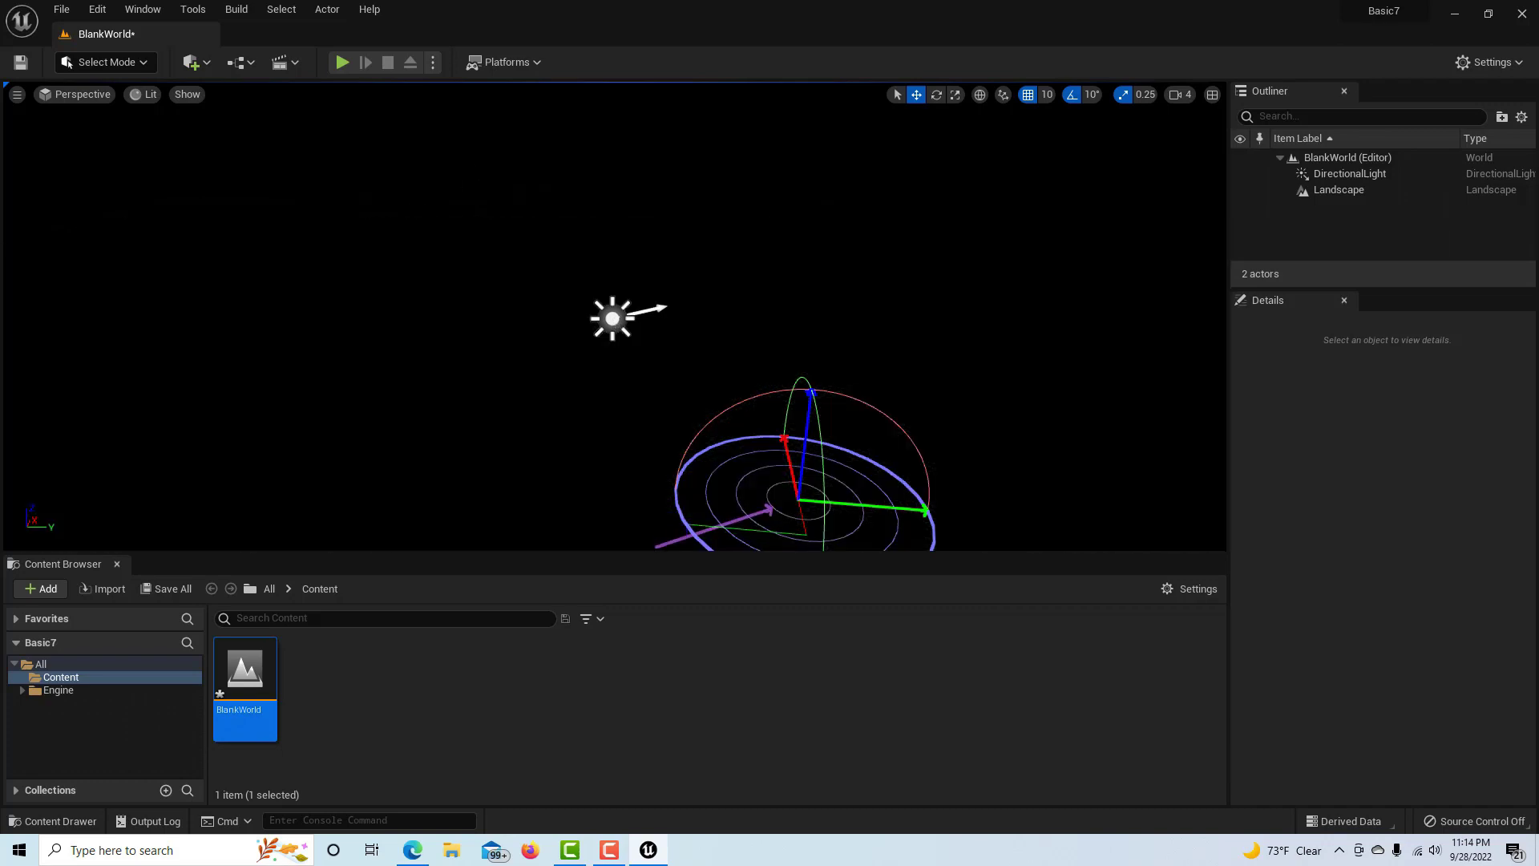
key("ctrl+l")
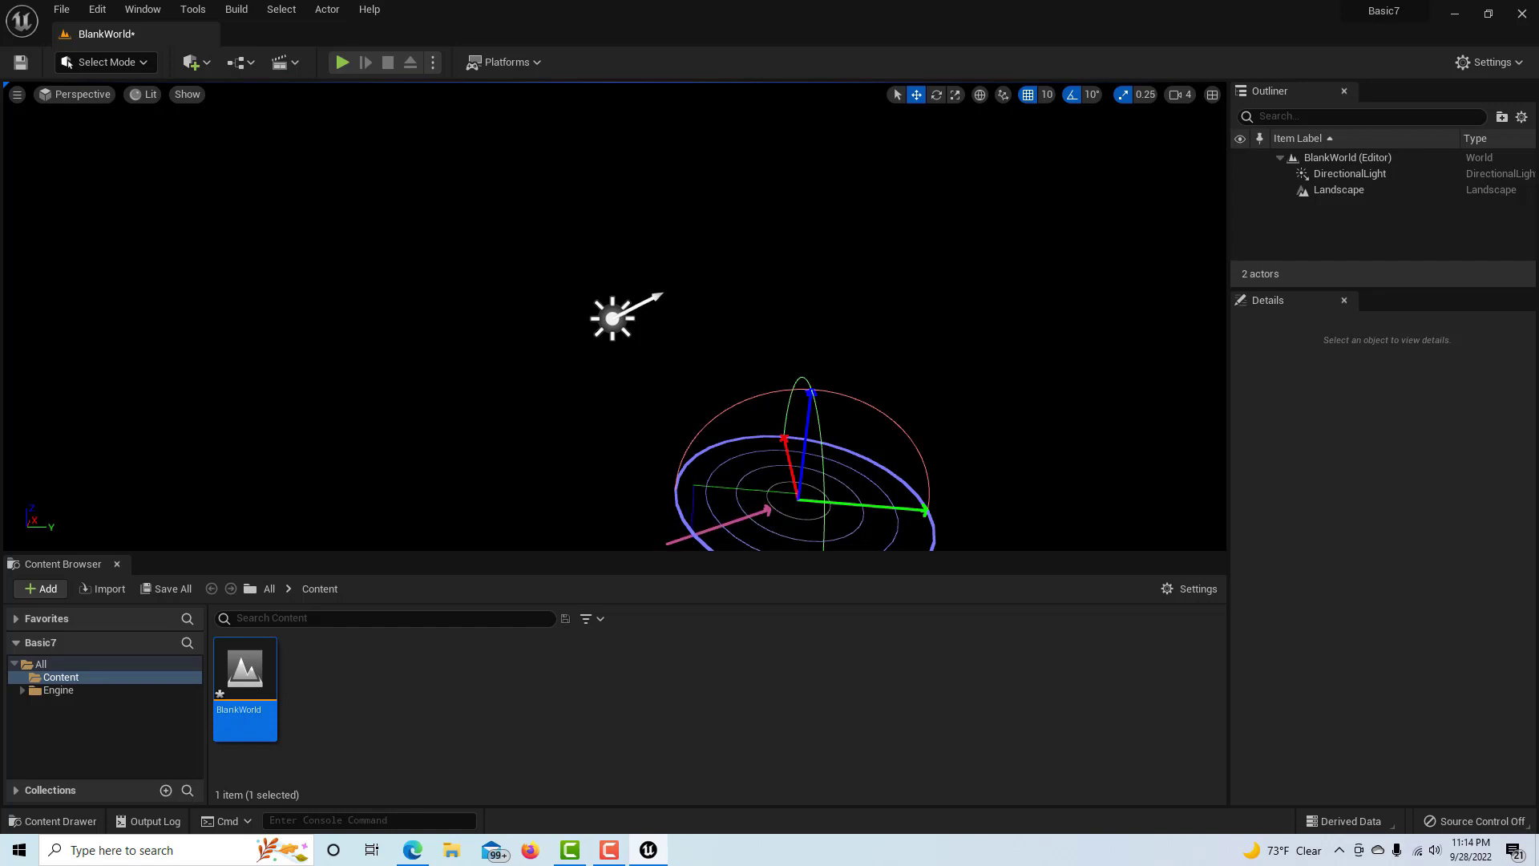
key("ctrl+l")
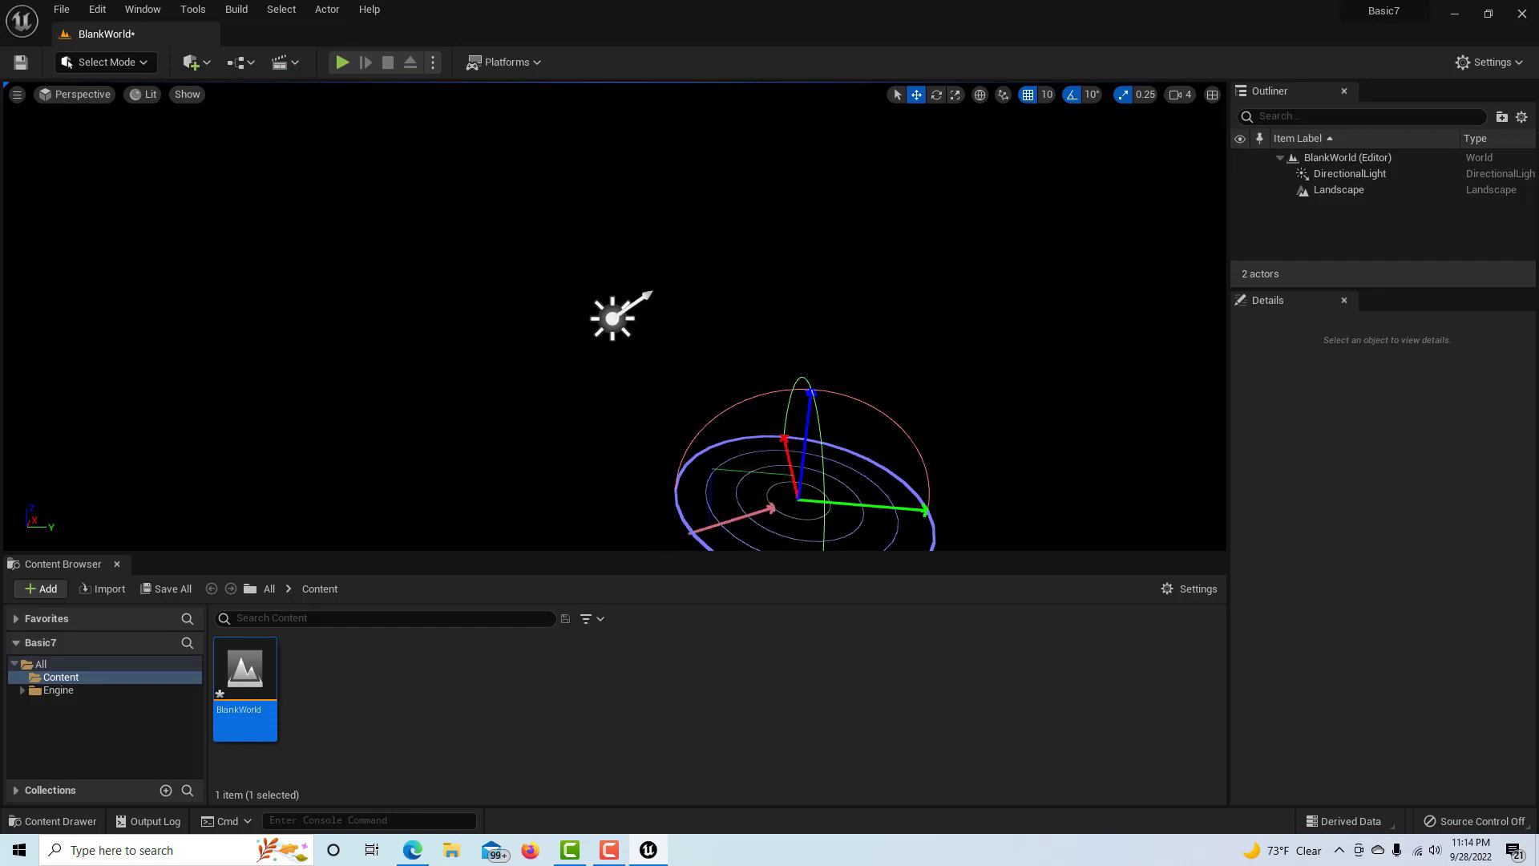
key("ctrl+l")
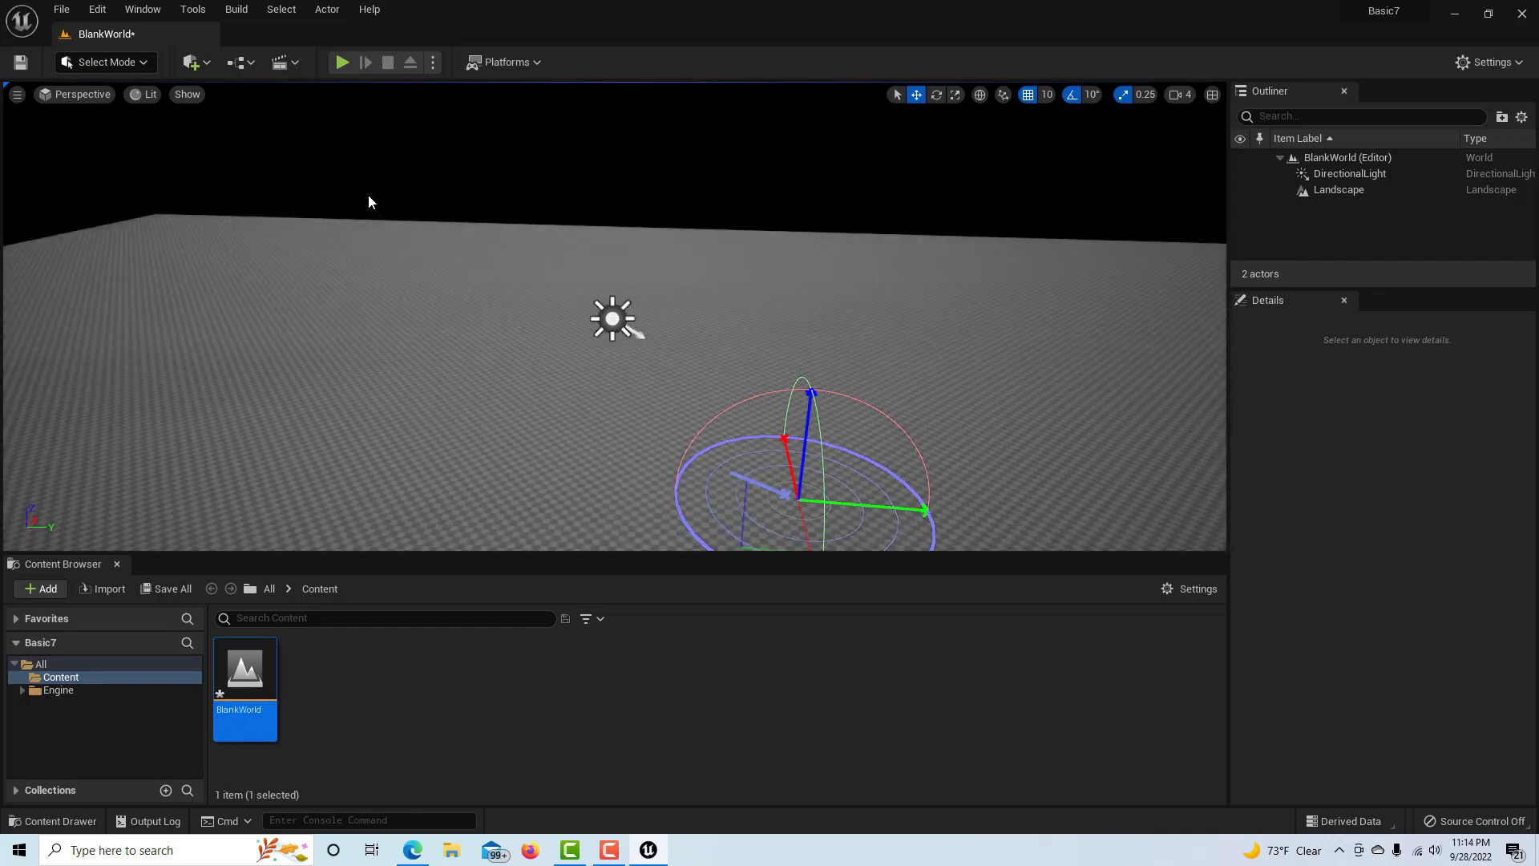
key("ctrl+l")
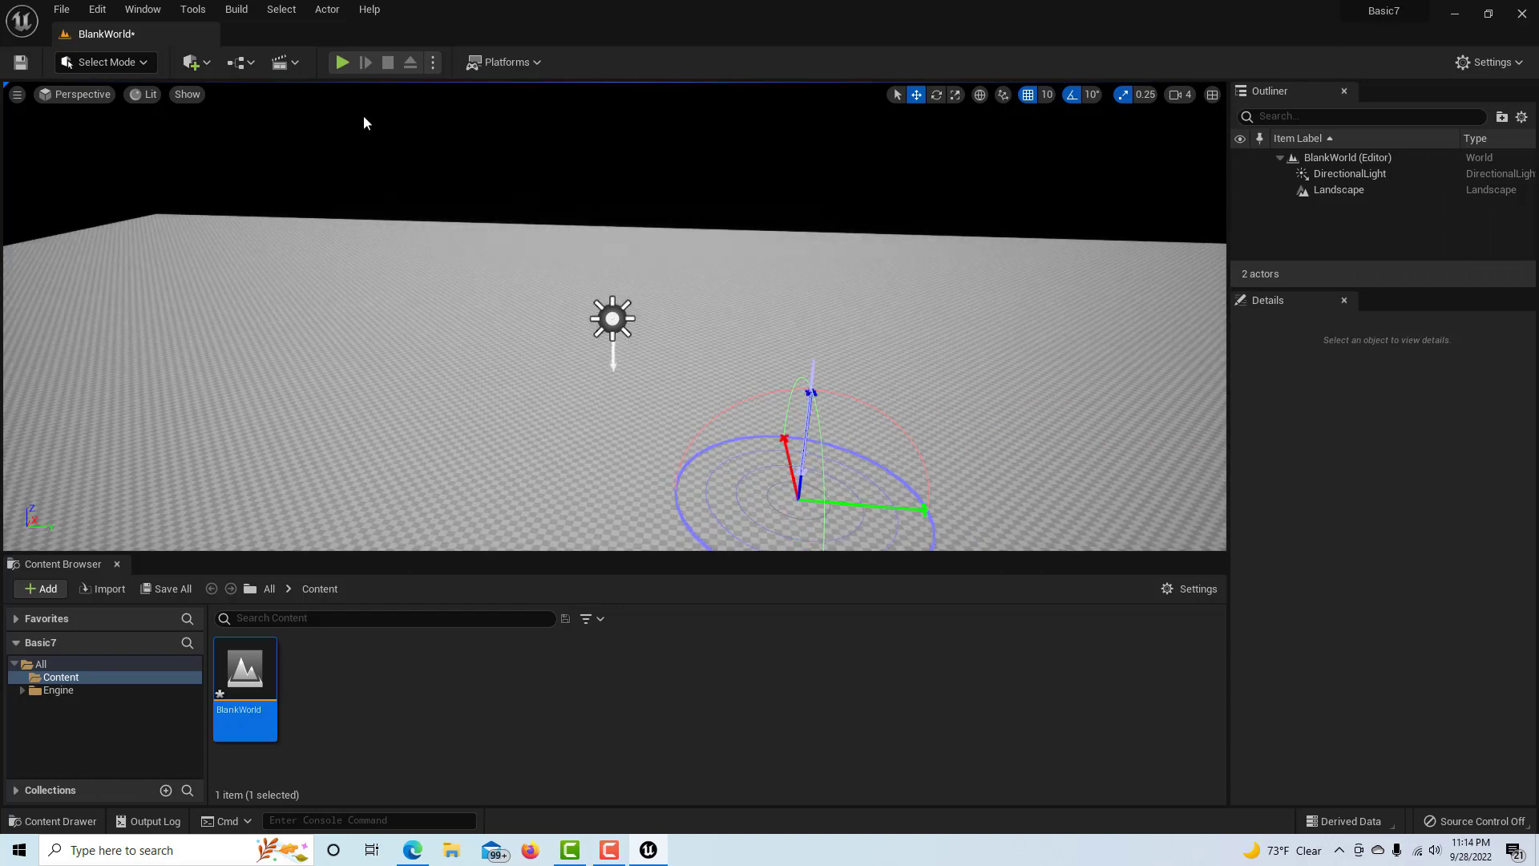
key("ctrl+l")
key("ctrl+l")
key("ctrl+l")
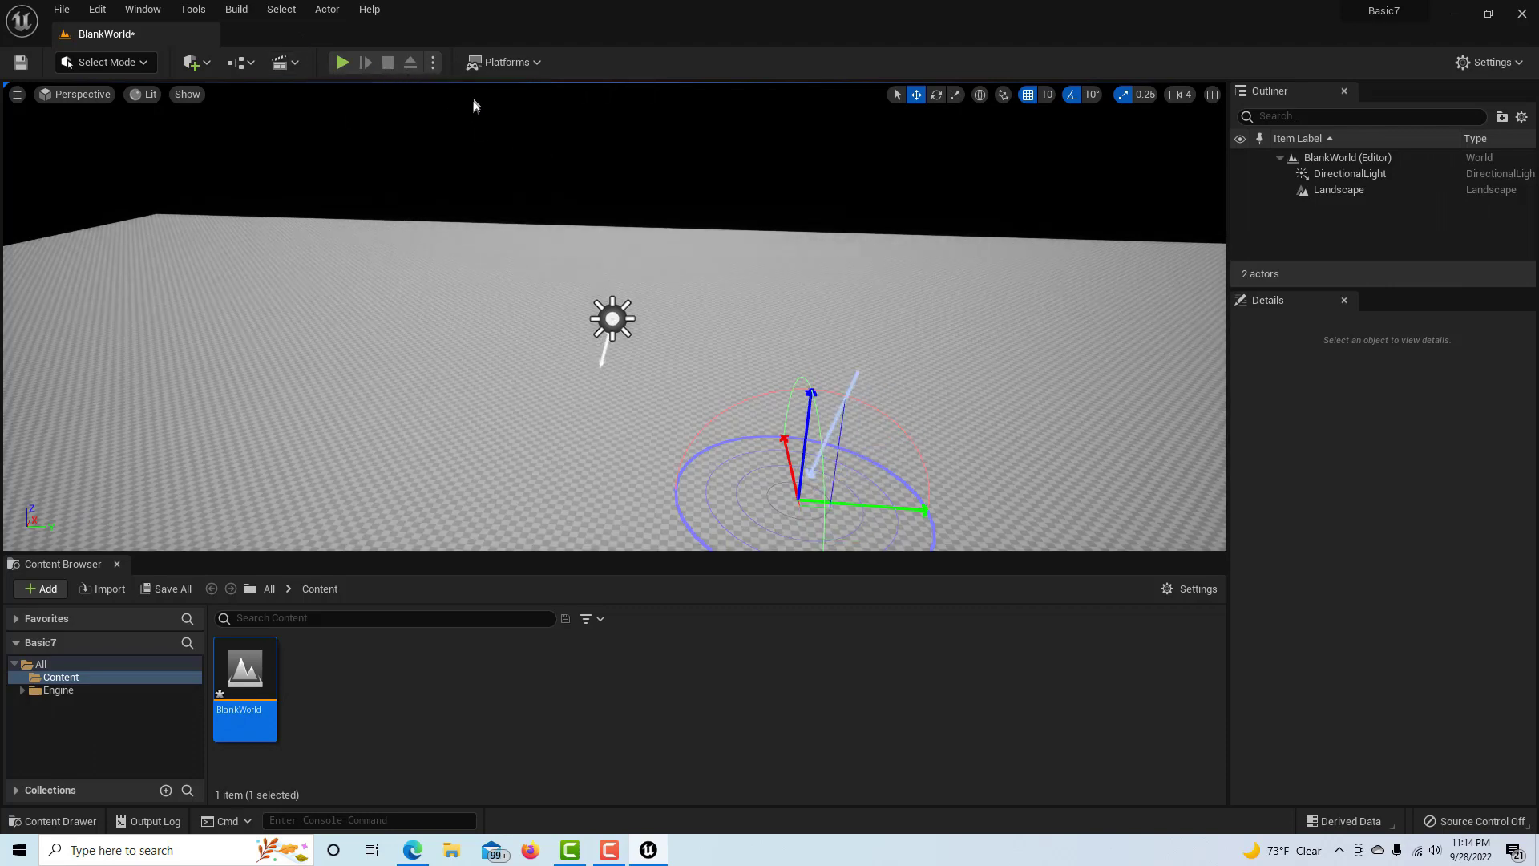
key("ctrl+l")
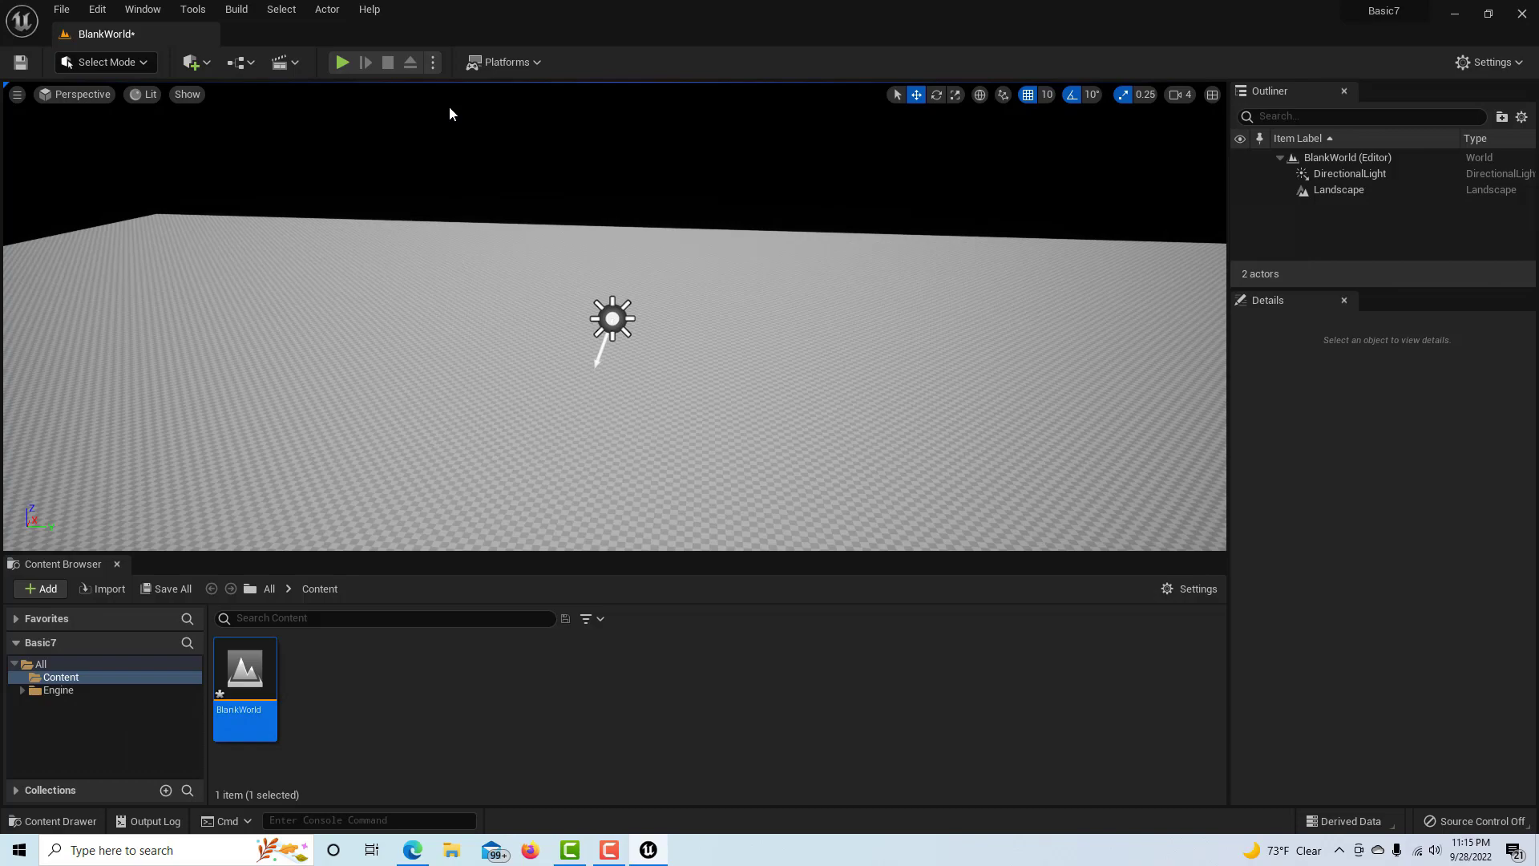
right_click_drag(639, 316, 681, 279)
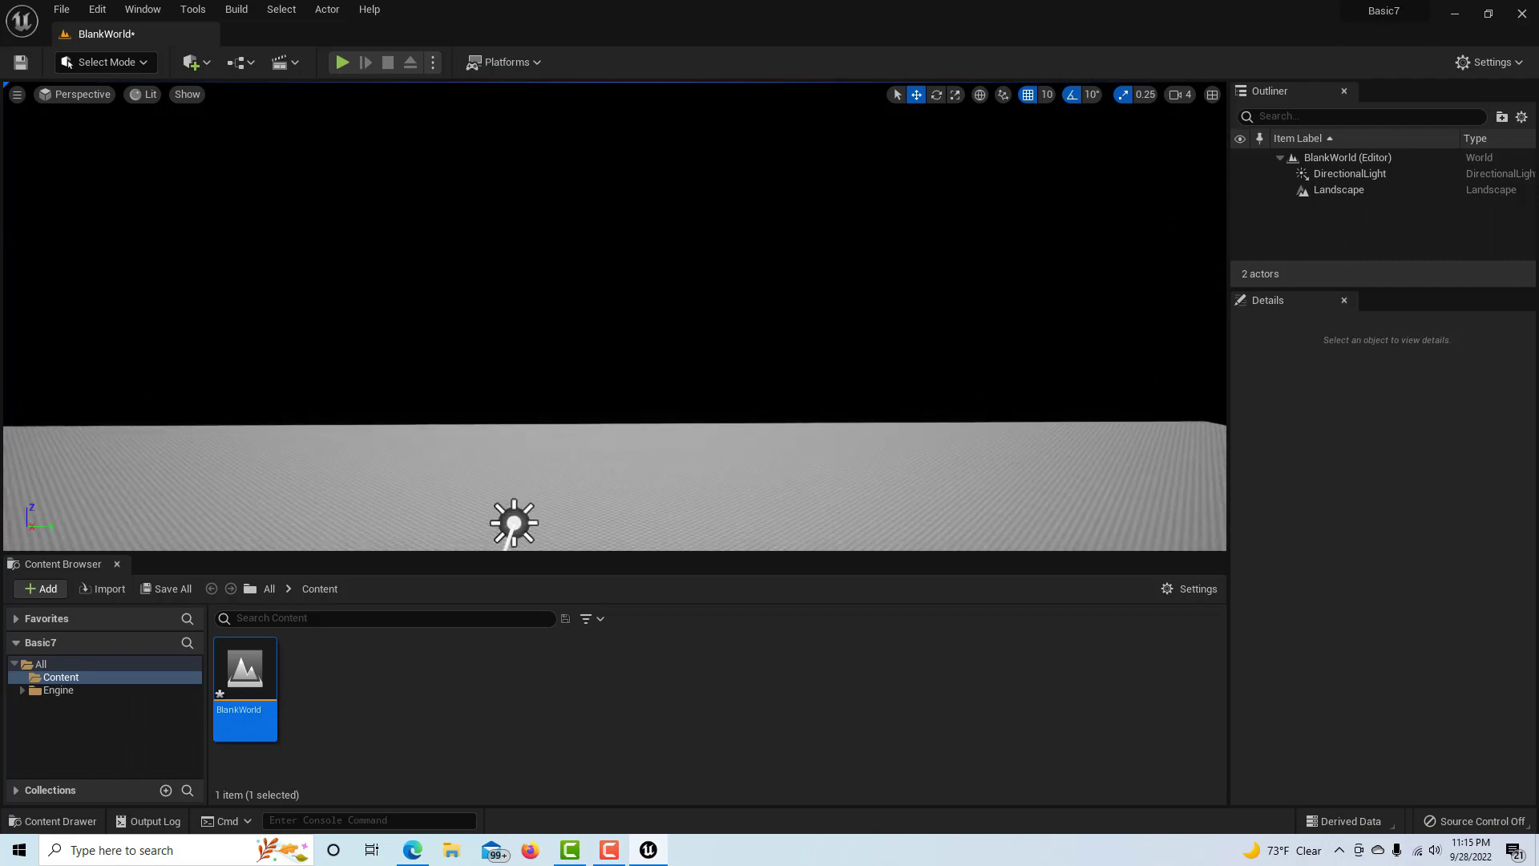
Step: Place a Sky Atmosphere from Quick Add > Visual Effects and look up at the blue sky
left_click(196, 71)
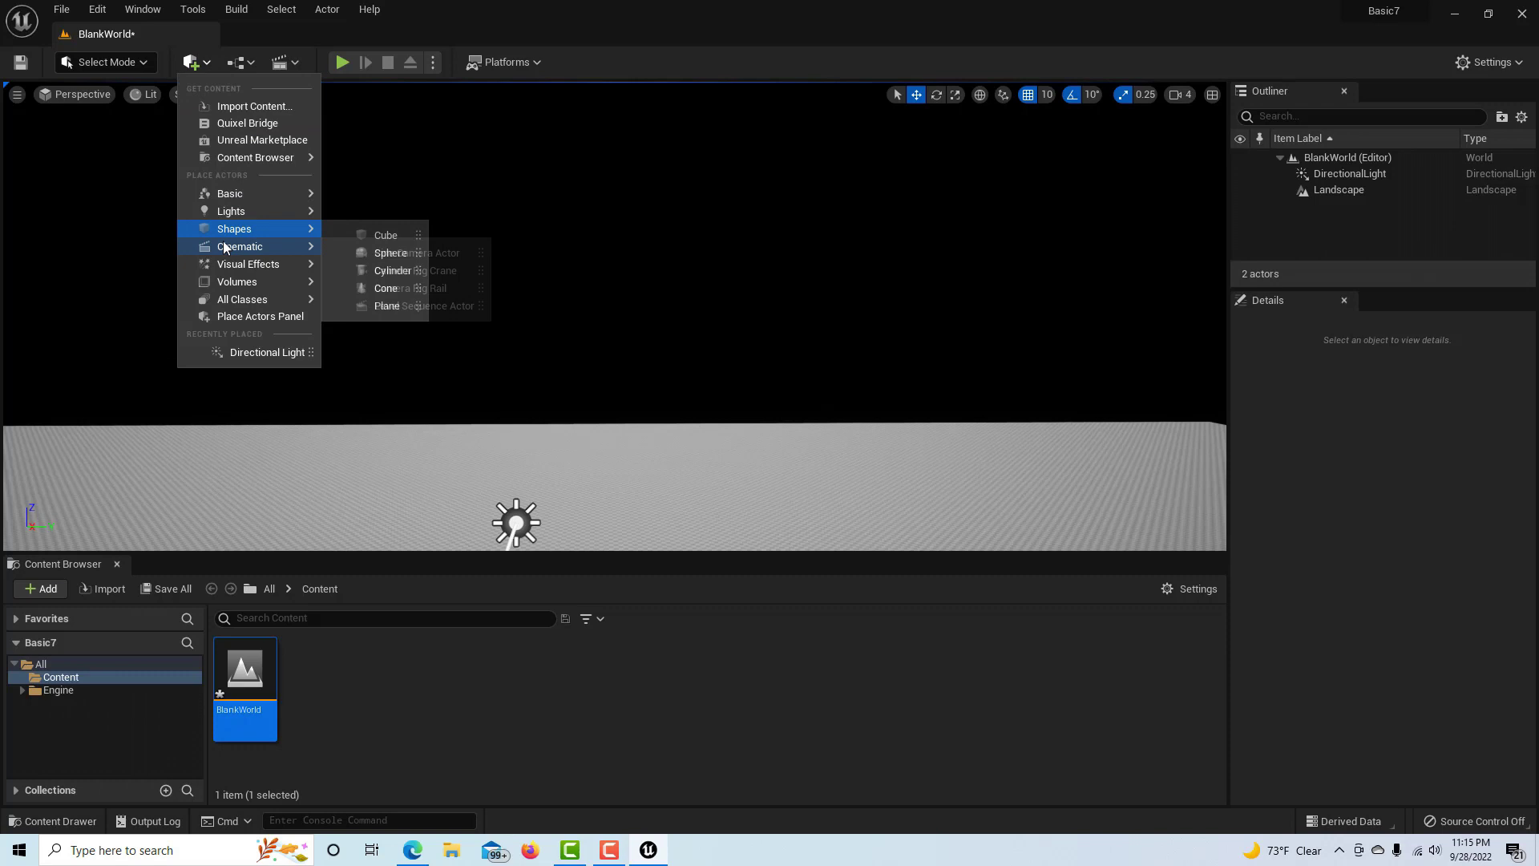
mouse_move(228, 265)
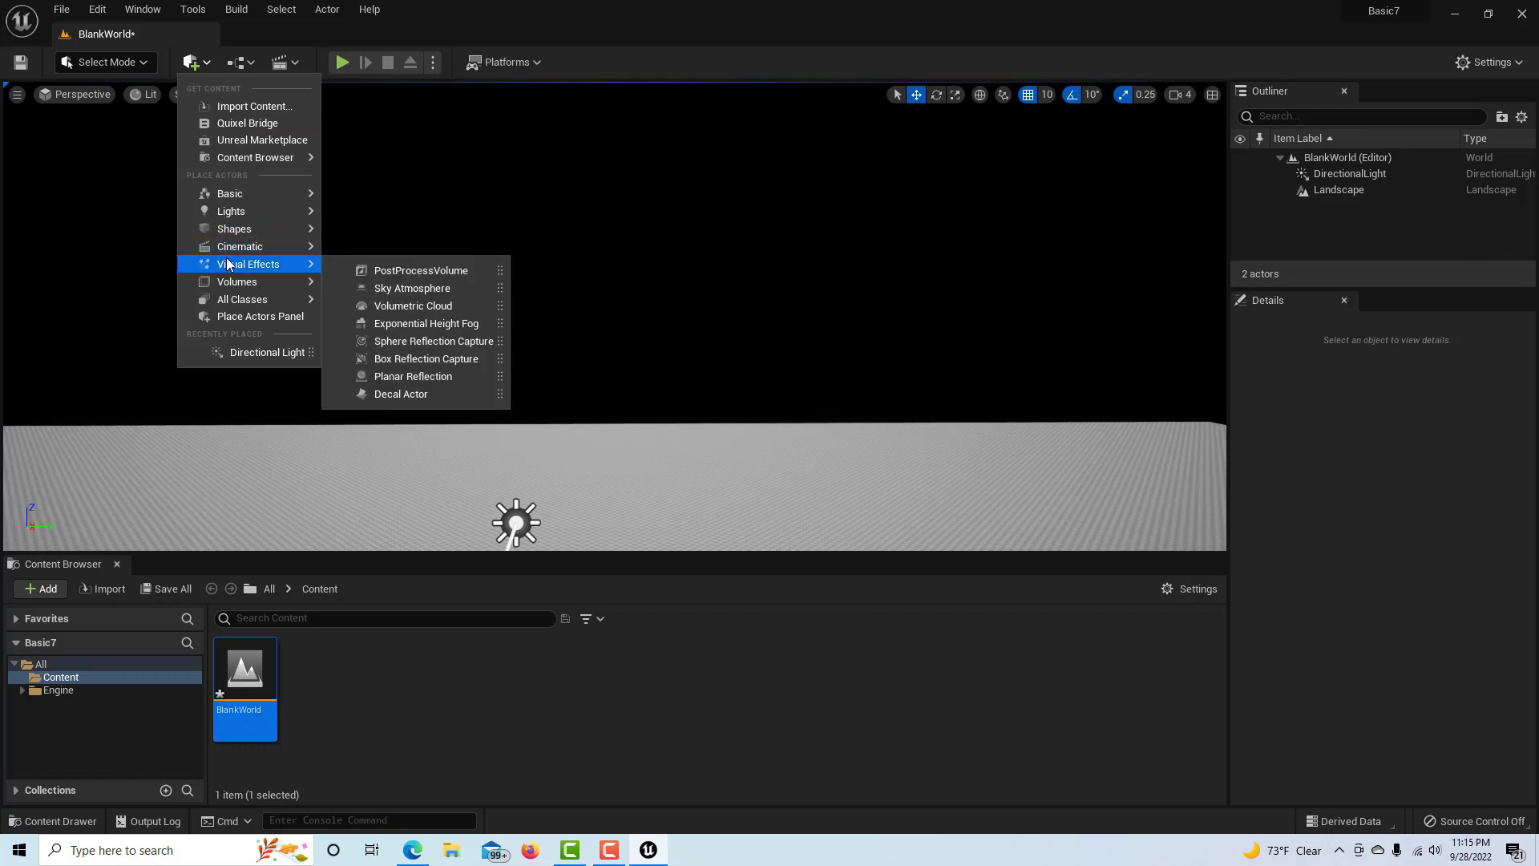
left_click(407, 290)
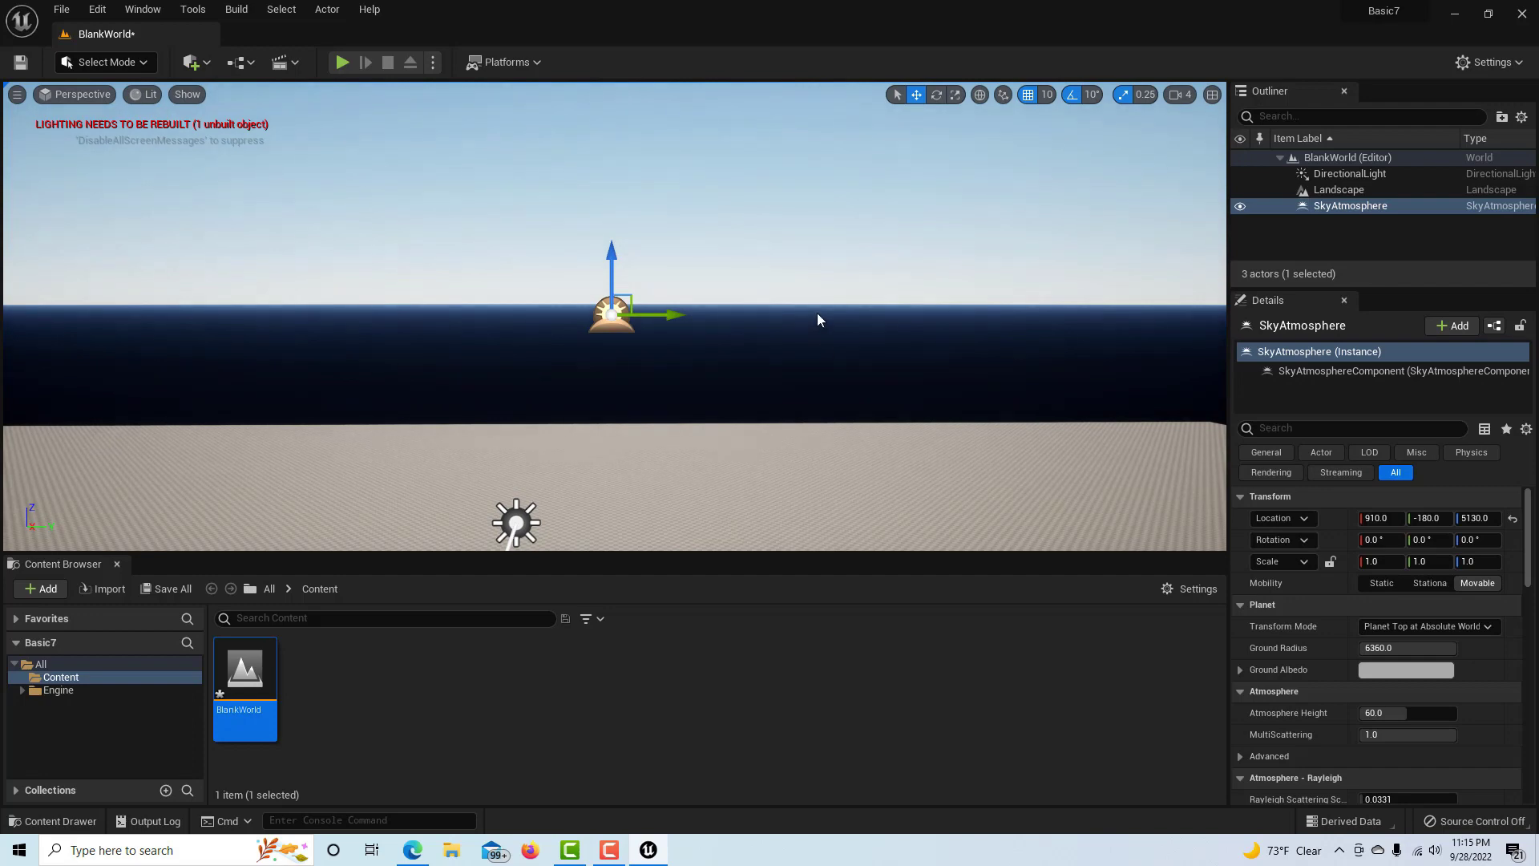
right_click_drag(816, 305, 766, 257)
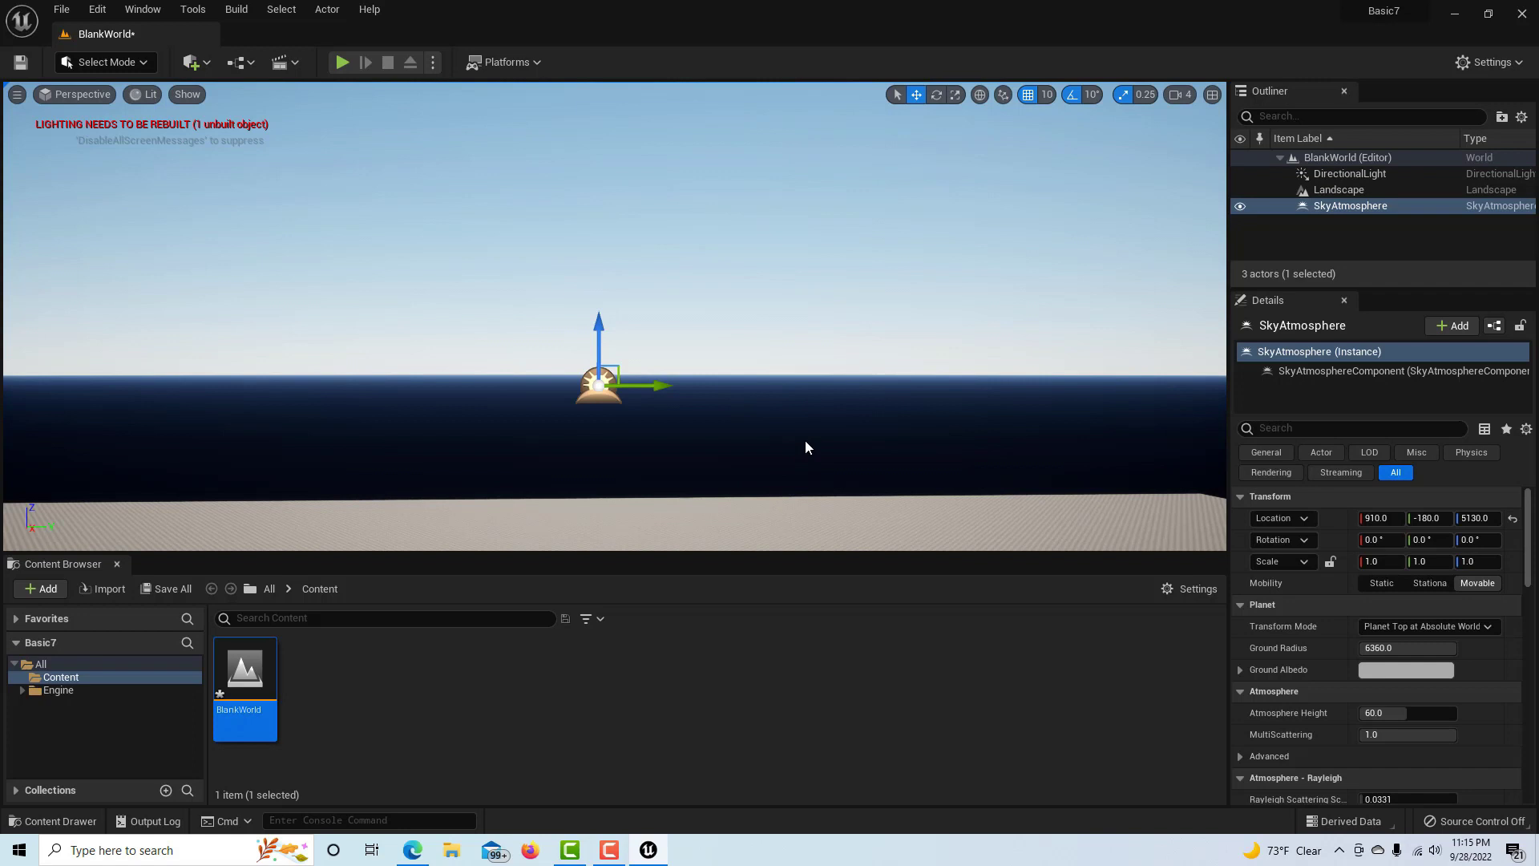
Step: Place an Exponential Height Fog from Visual Effects and look over the hazy horizon
left_click(195, 67)
mouse_move(223, 161)
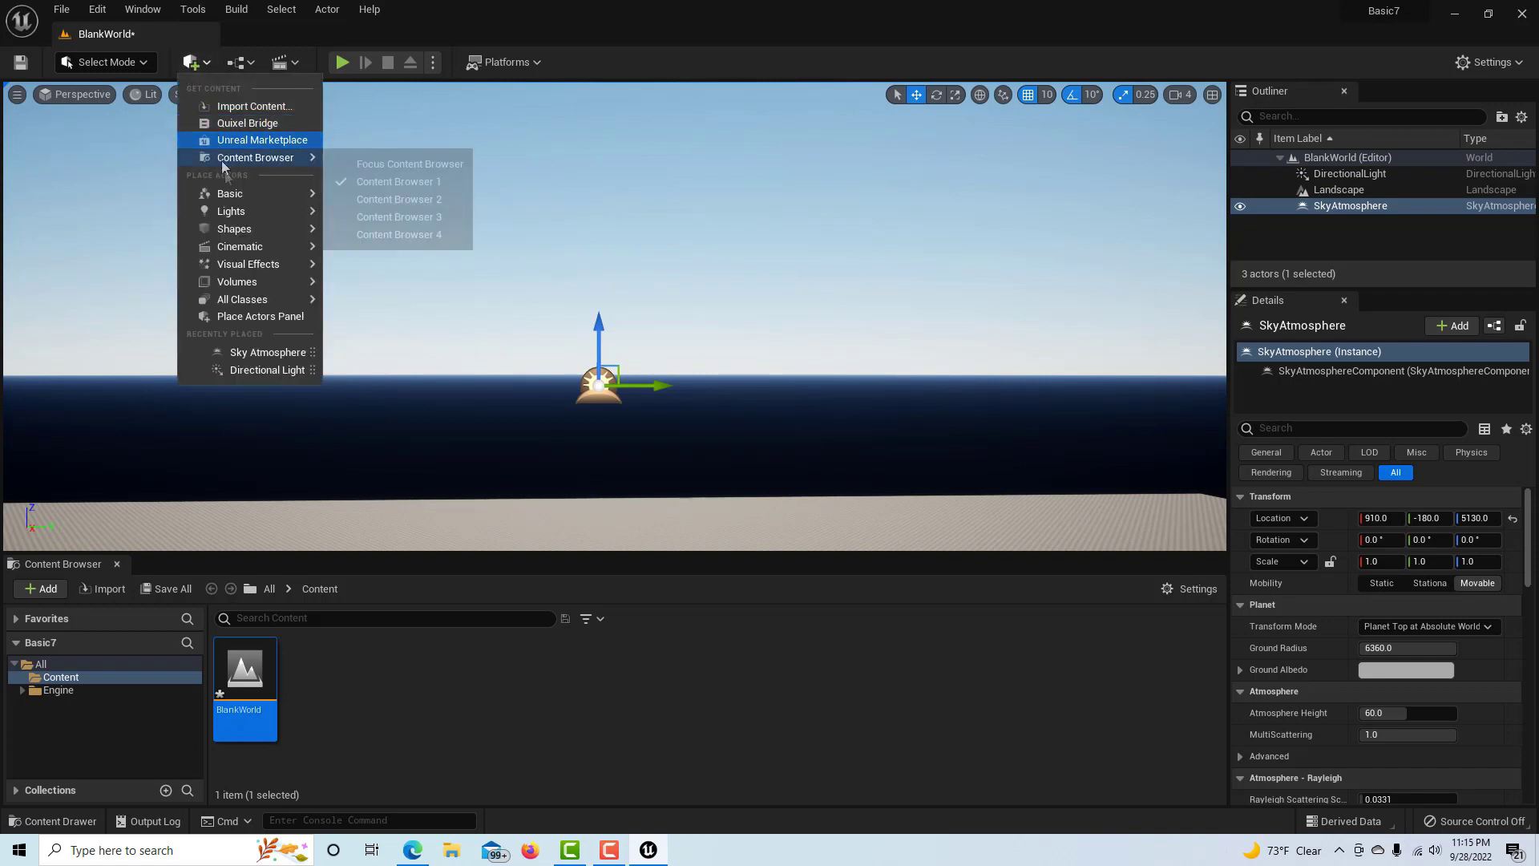
mouse_move(249, 264)
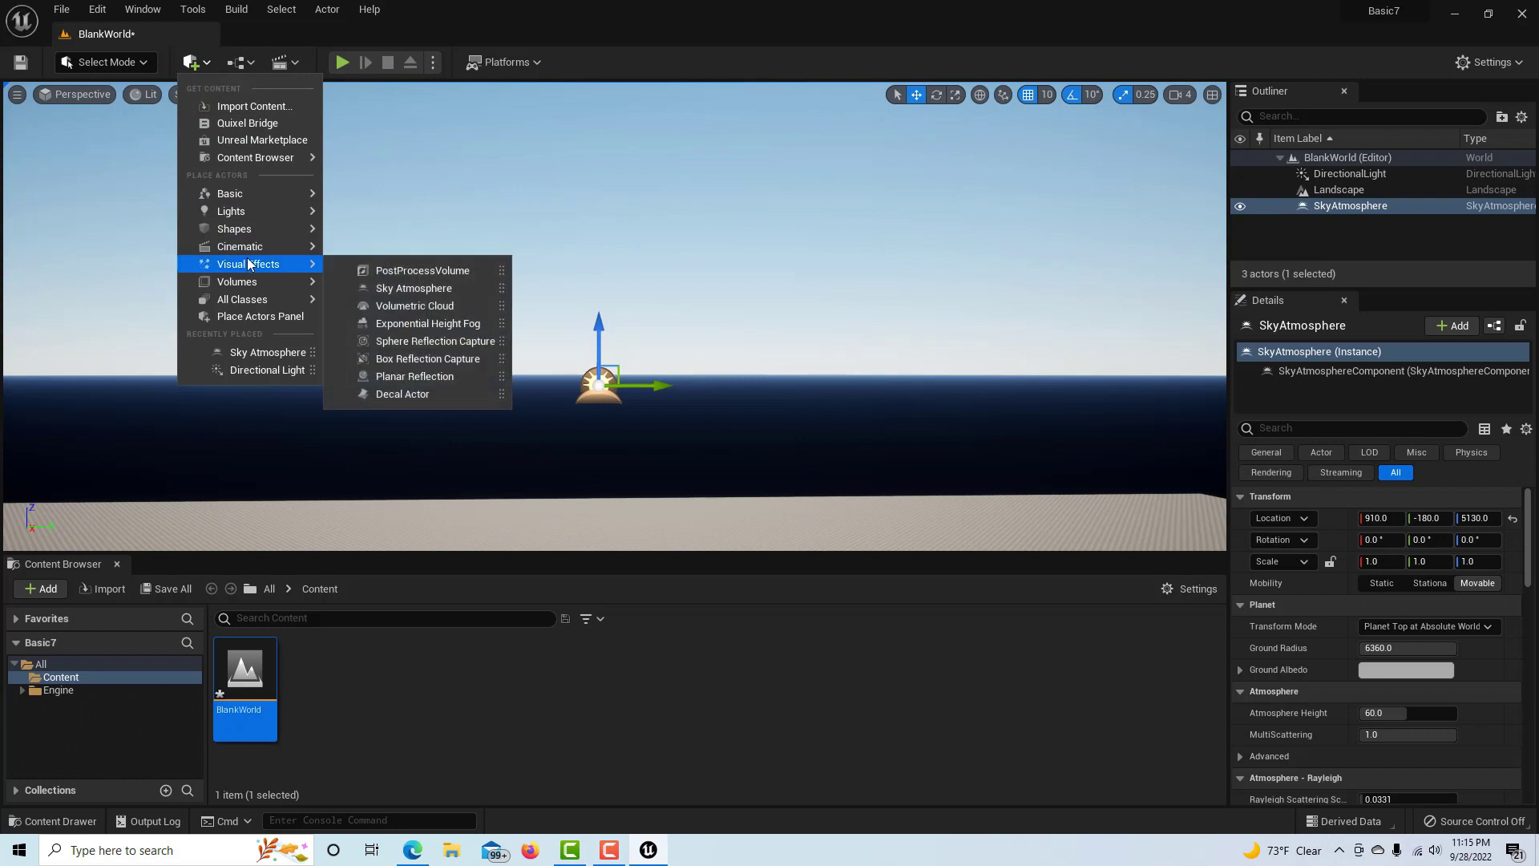
left_click(458, 325)
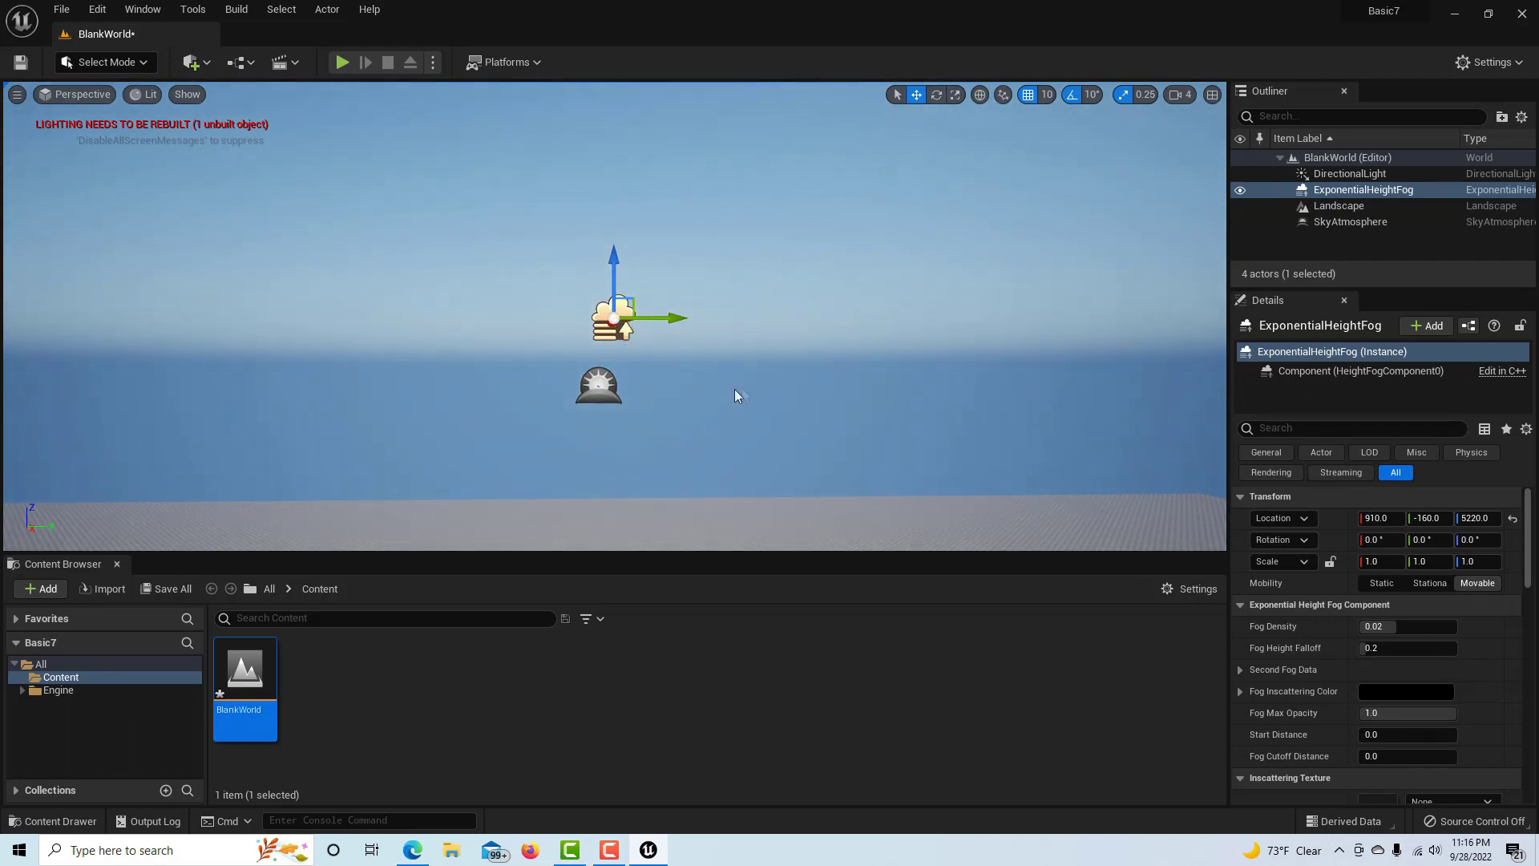
right_click_drag(730, 420, 737, 489)
scroll(633, 423, "down", 6)
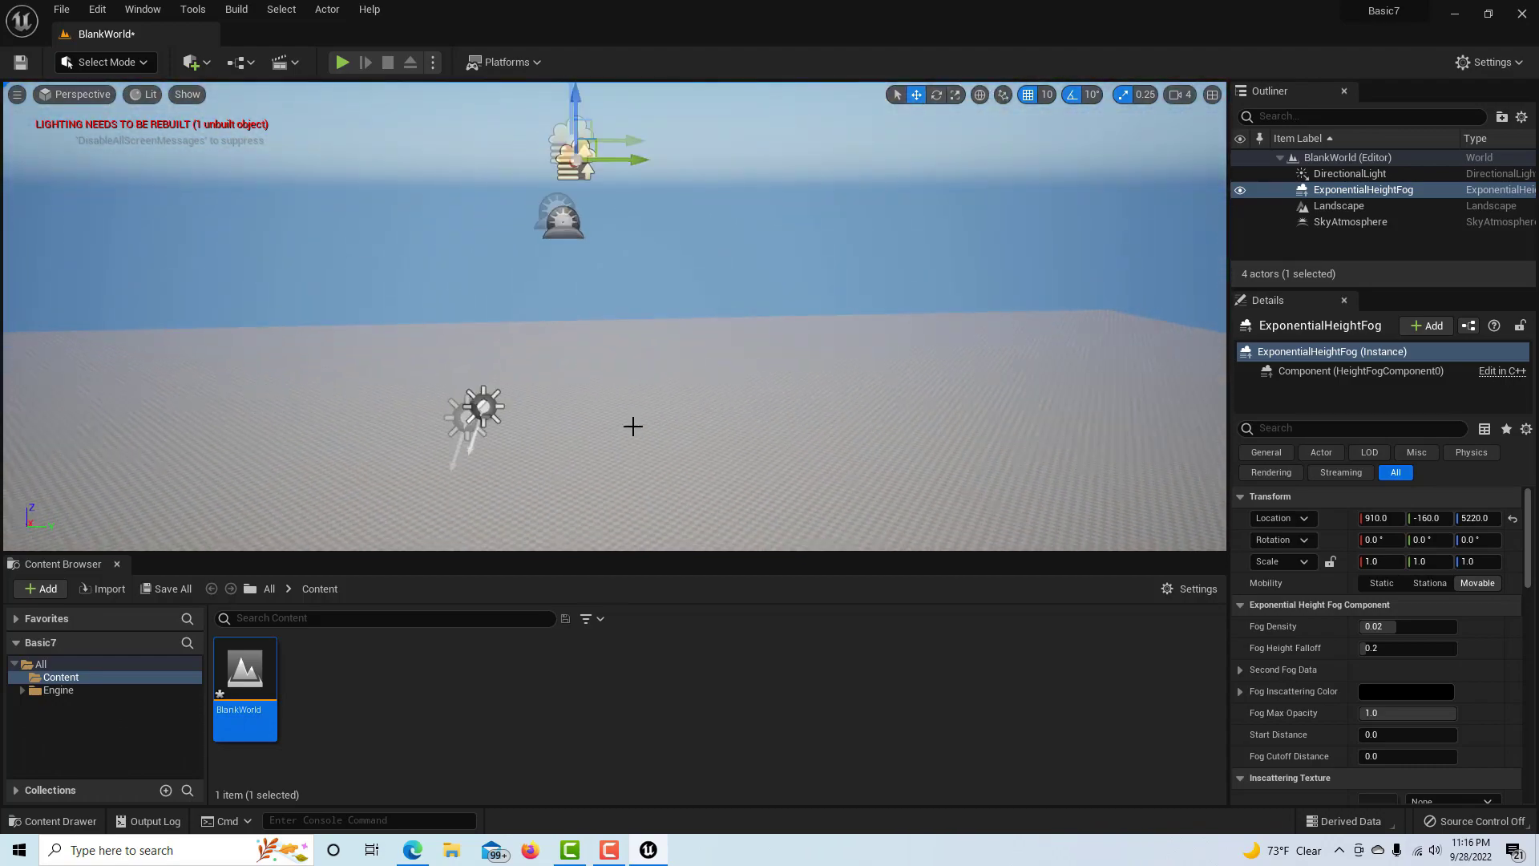
scroll(633, 416, "down", 2)
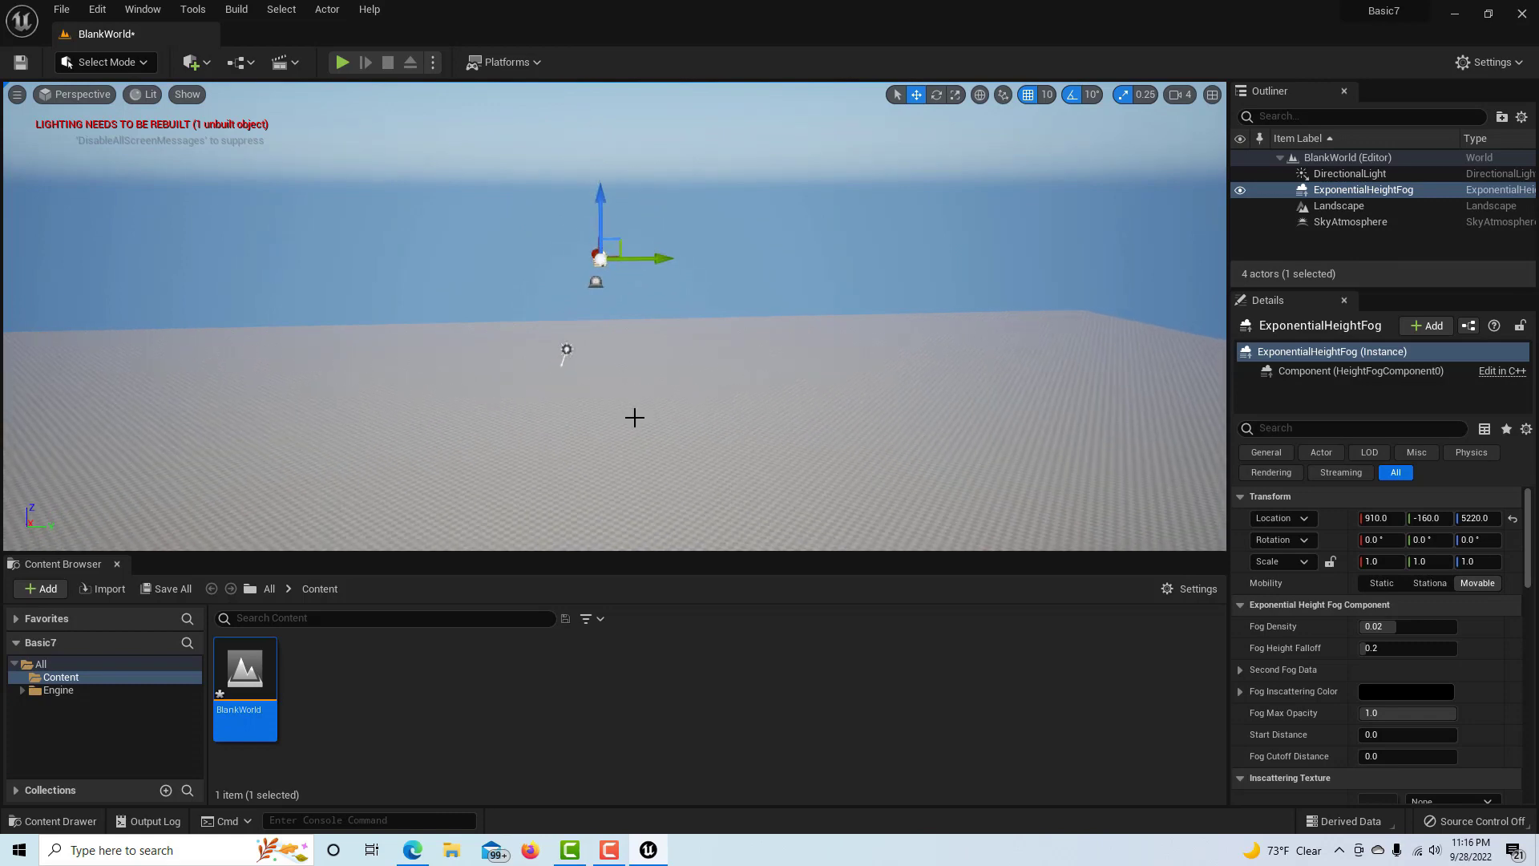
mouse_move(638, 425)
right_mouse_down()
mouse_move(638, 405)
mouse_move(633, 441)
right_mouse_up()
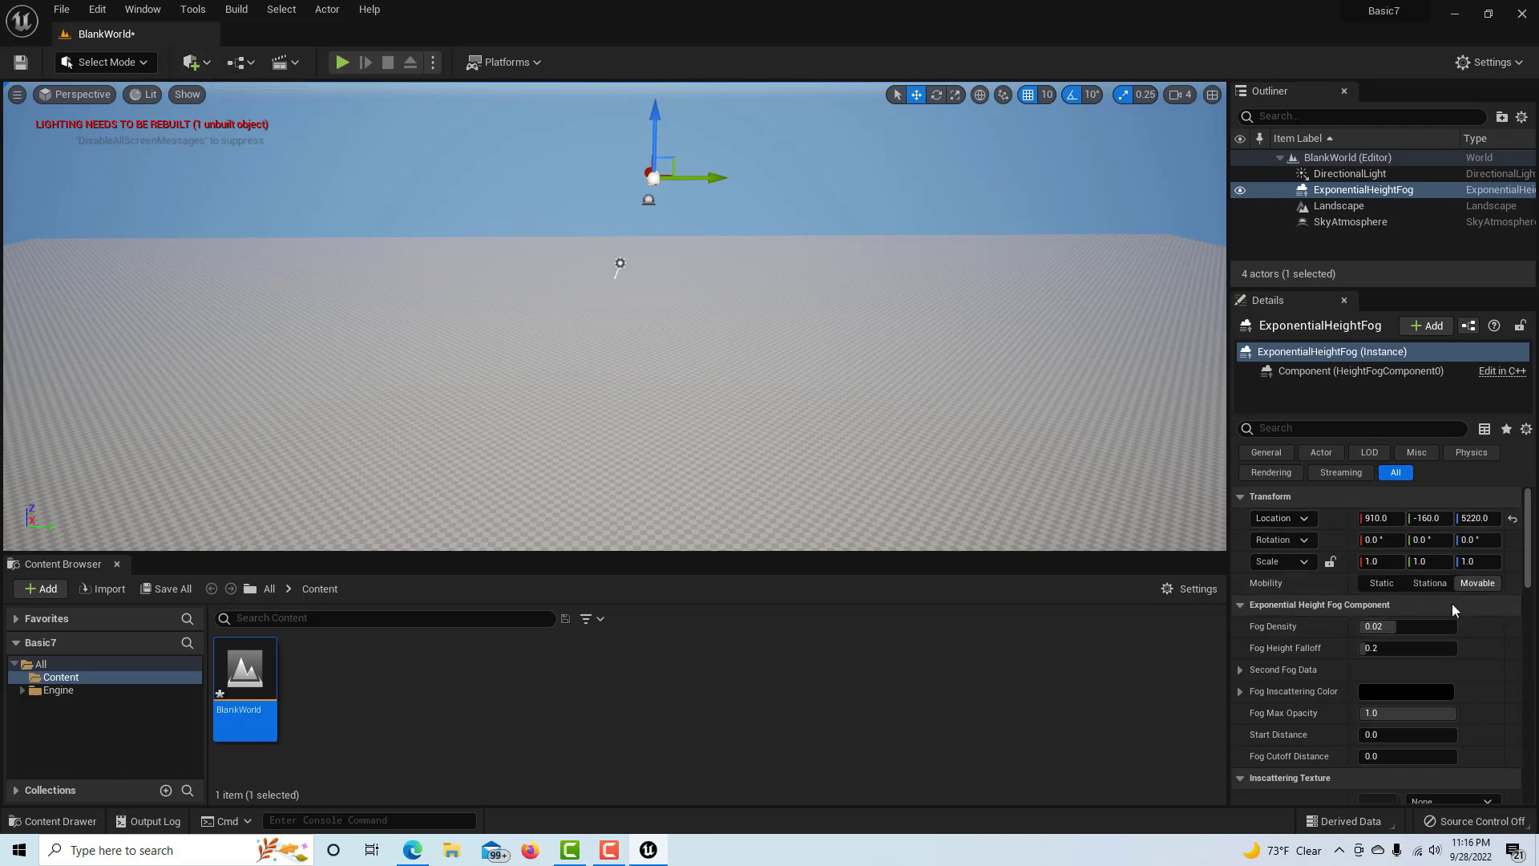
Step: Set the DirectionalLight's Mobility to Movable, then select the SkyAtmosphere
left_click(1367, 173)
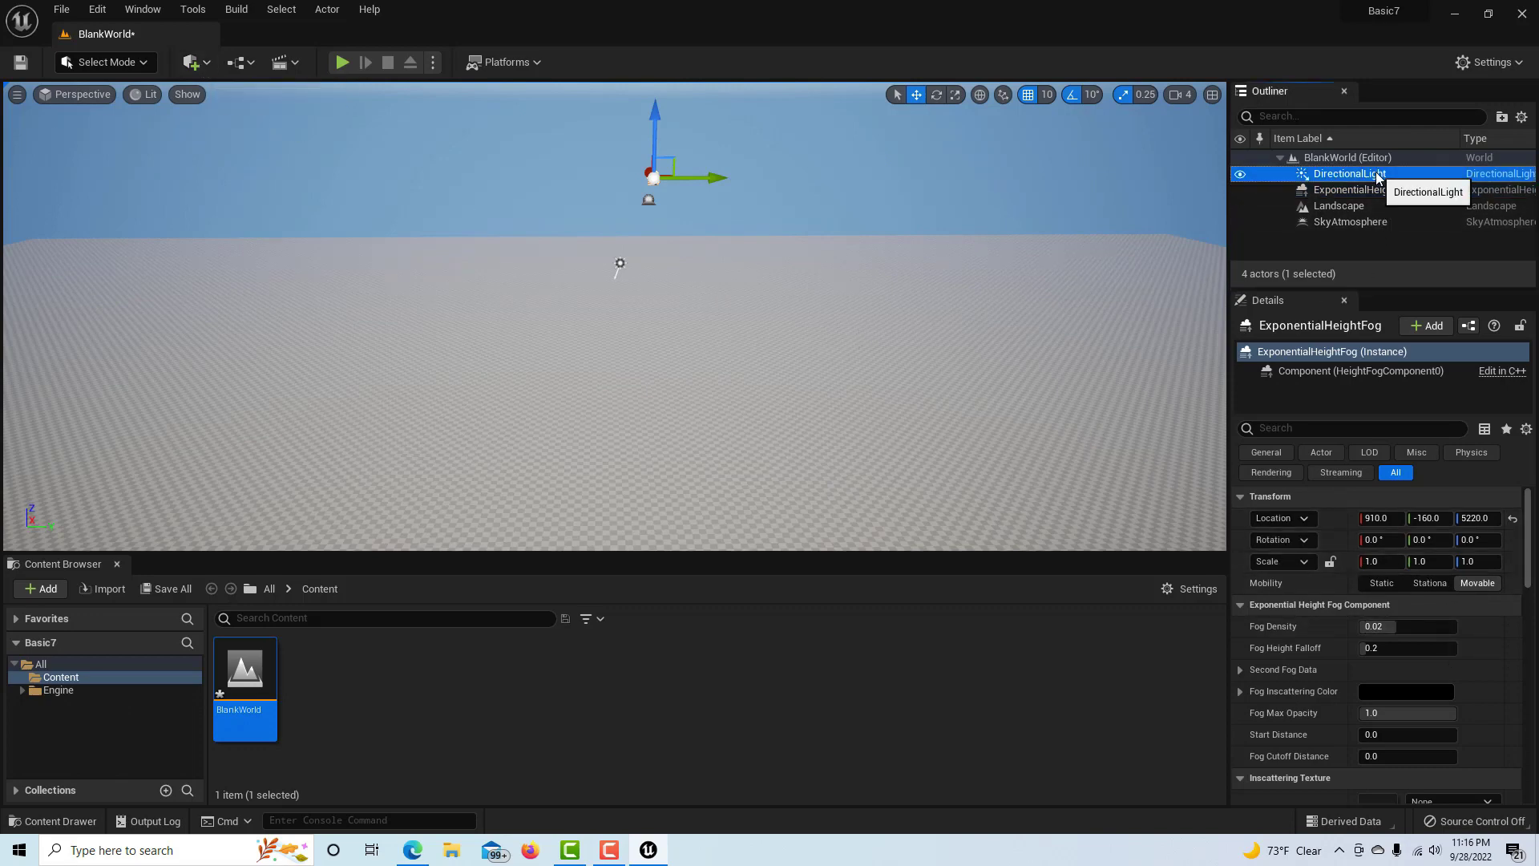
left_click(1481, 584)
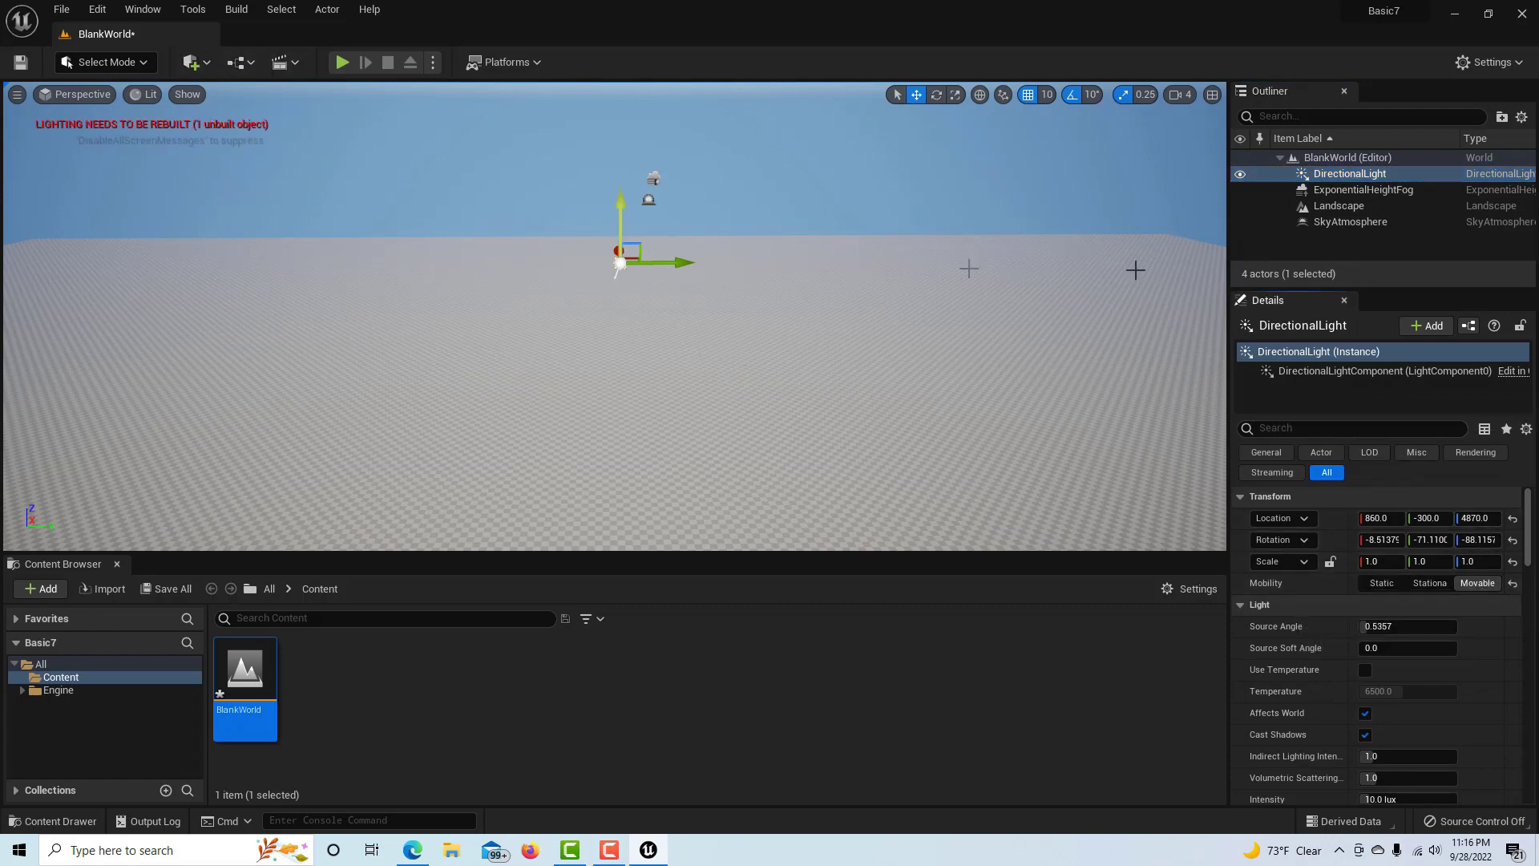
left_click(1355, 222)
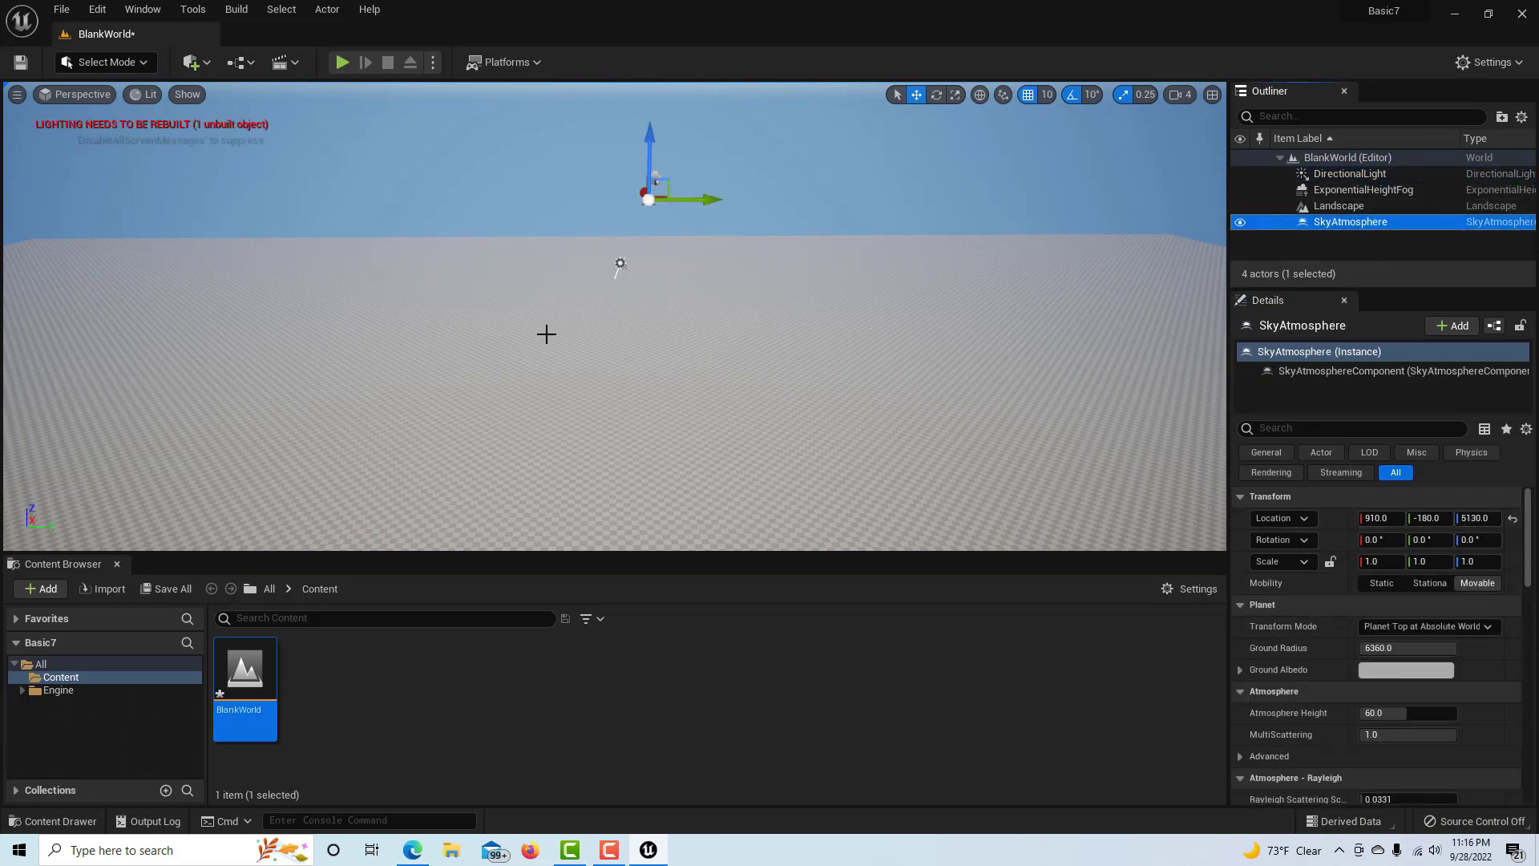
Step: Place a Sky Light in the level from Quick Add > Lights
left_click(205, 64)
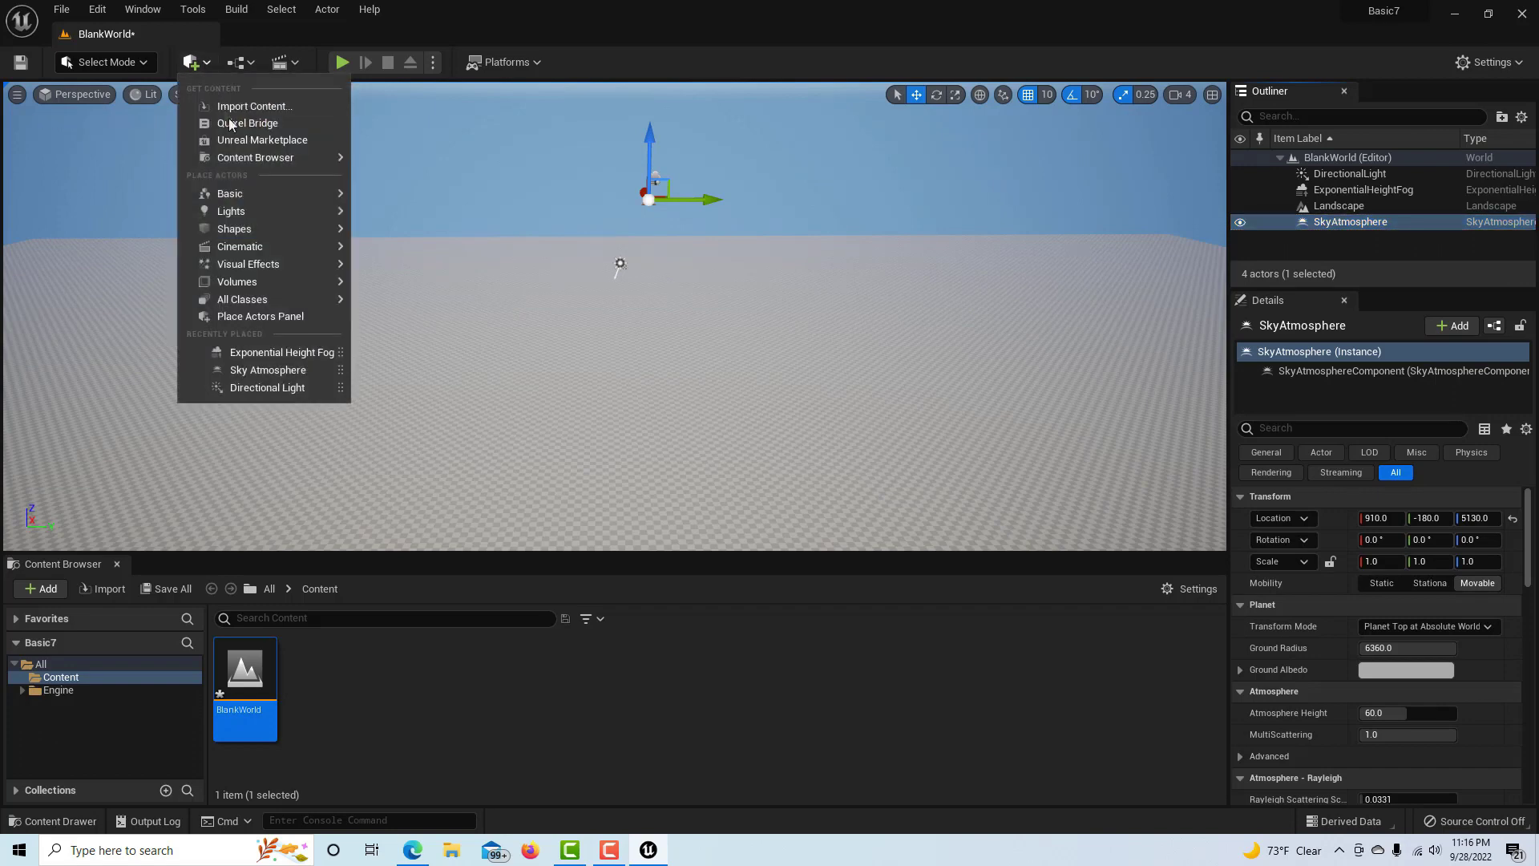
mouse_move(264, 215)
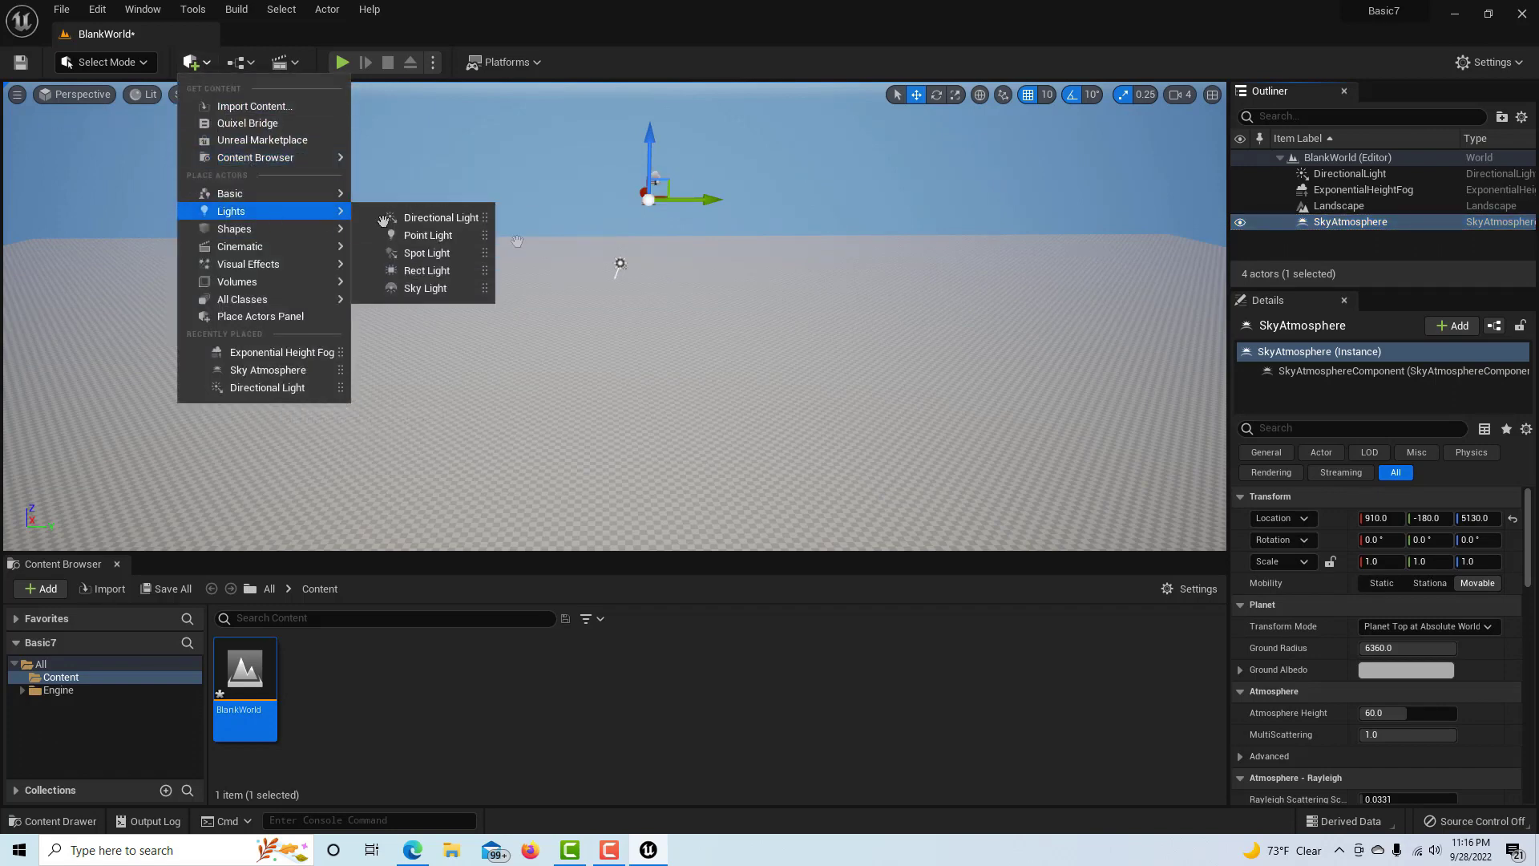
left_click(442, 289)
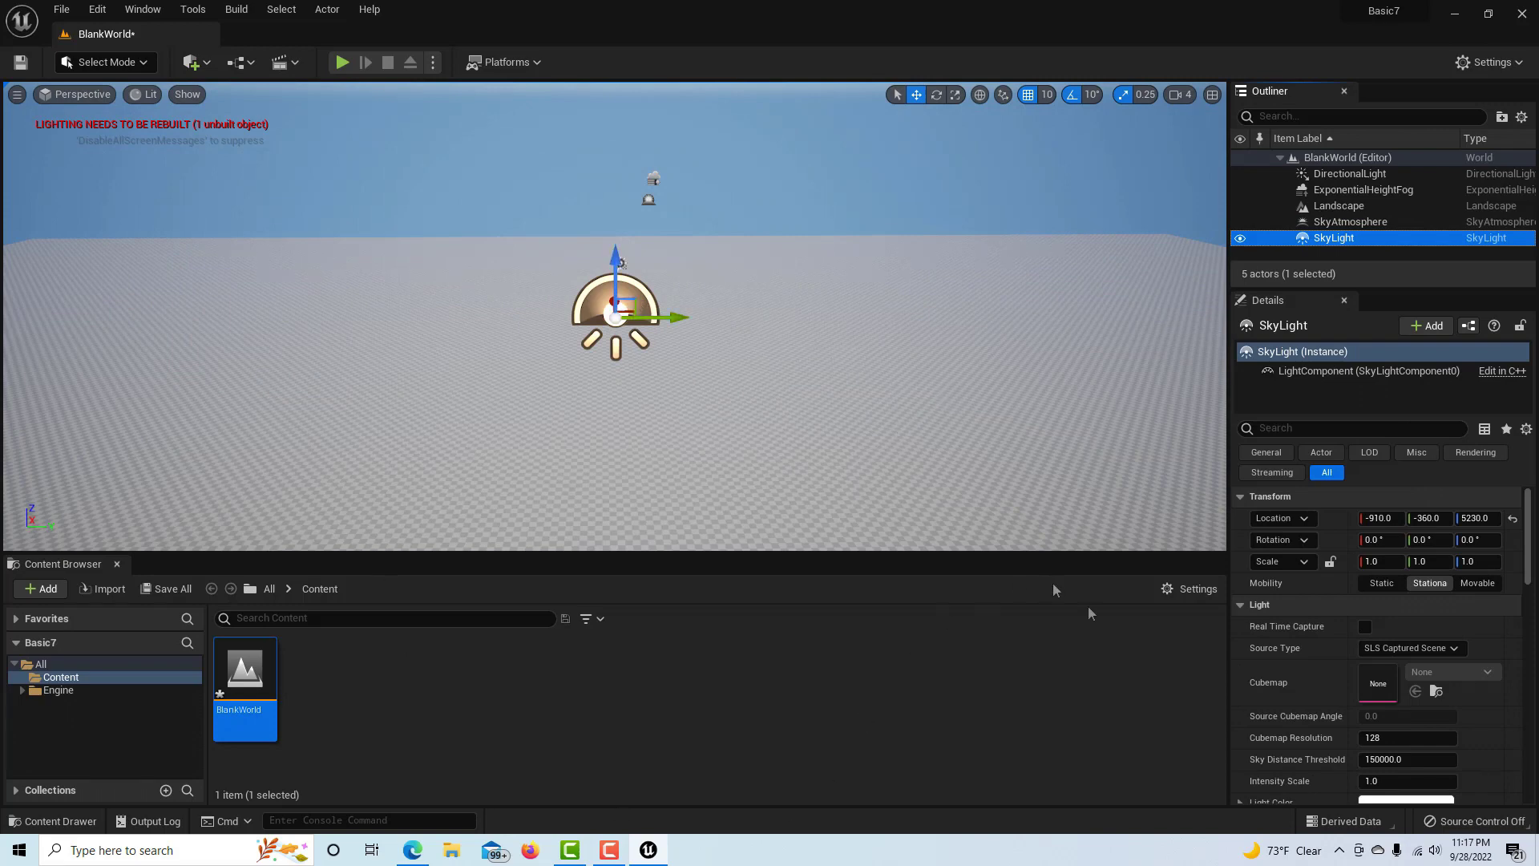
Step: Make the SkyLight Movable with Real Time Capture on, and move it to Y 120
left_click(1479, 584)
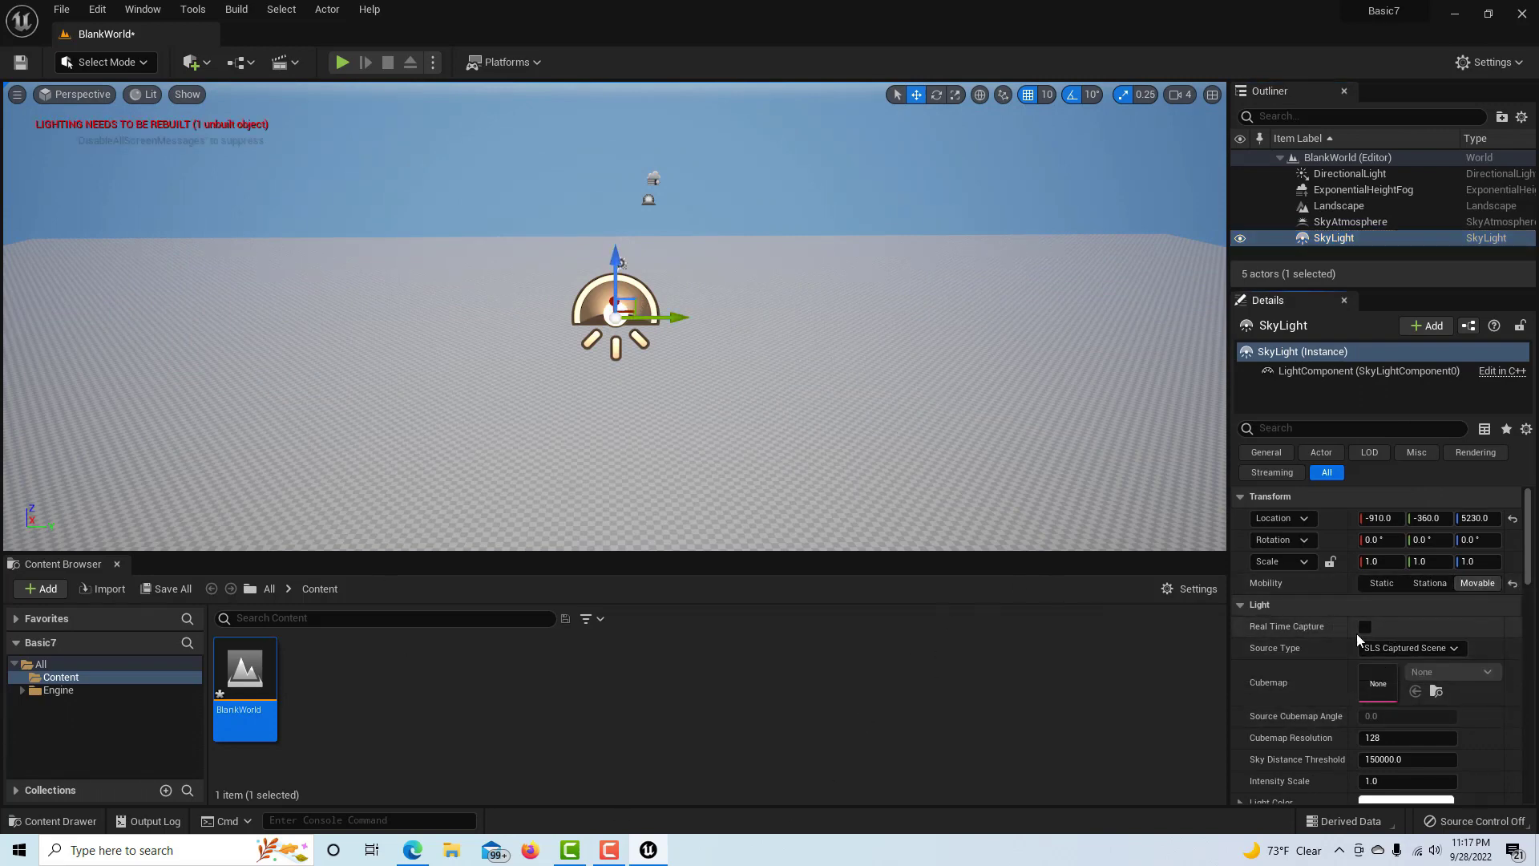
left_click(1365, 627)
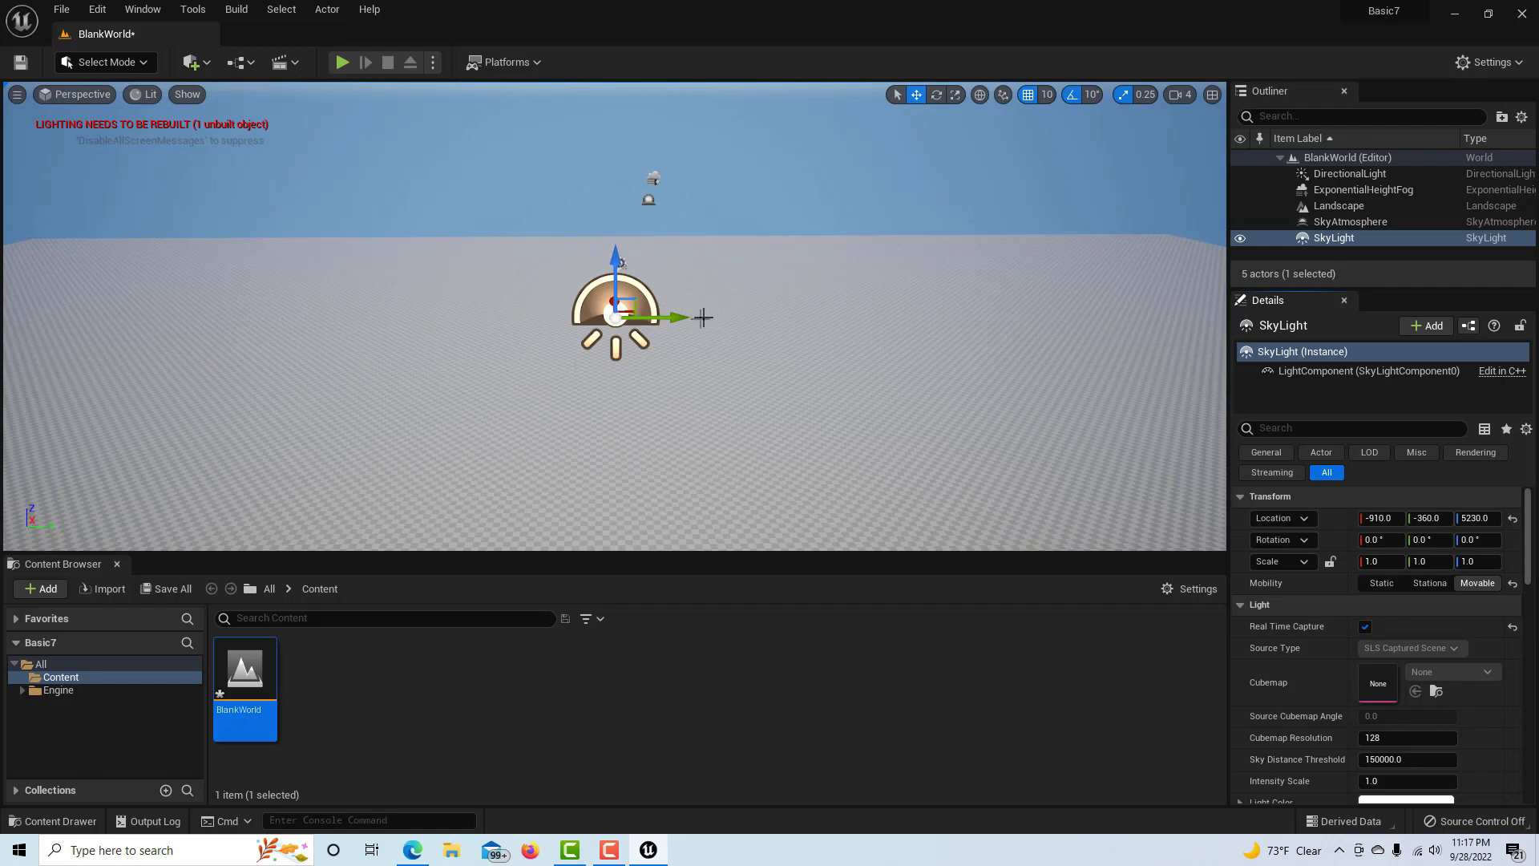
left_click_drag(700, 316, 1041, 314)
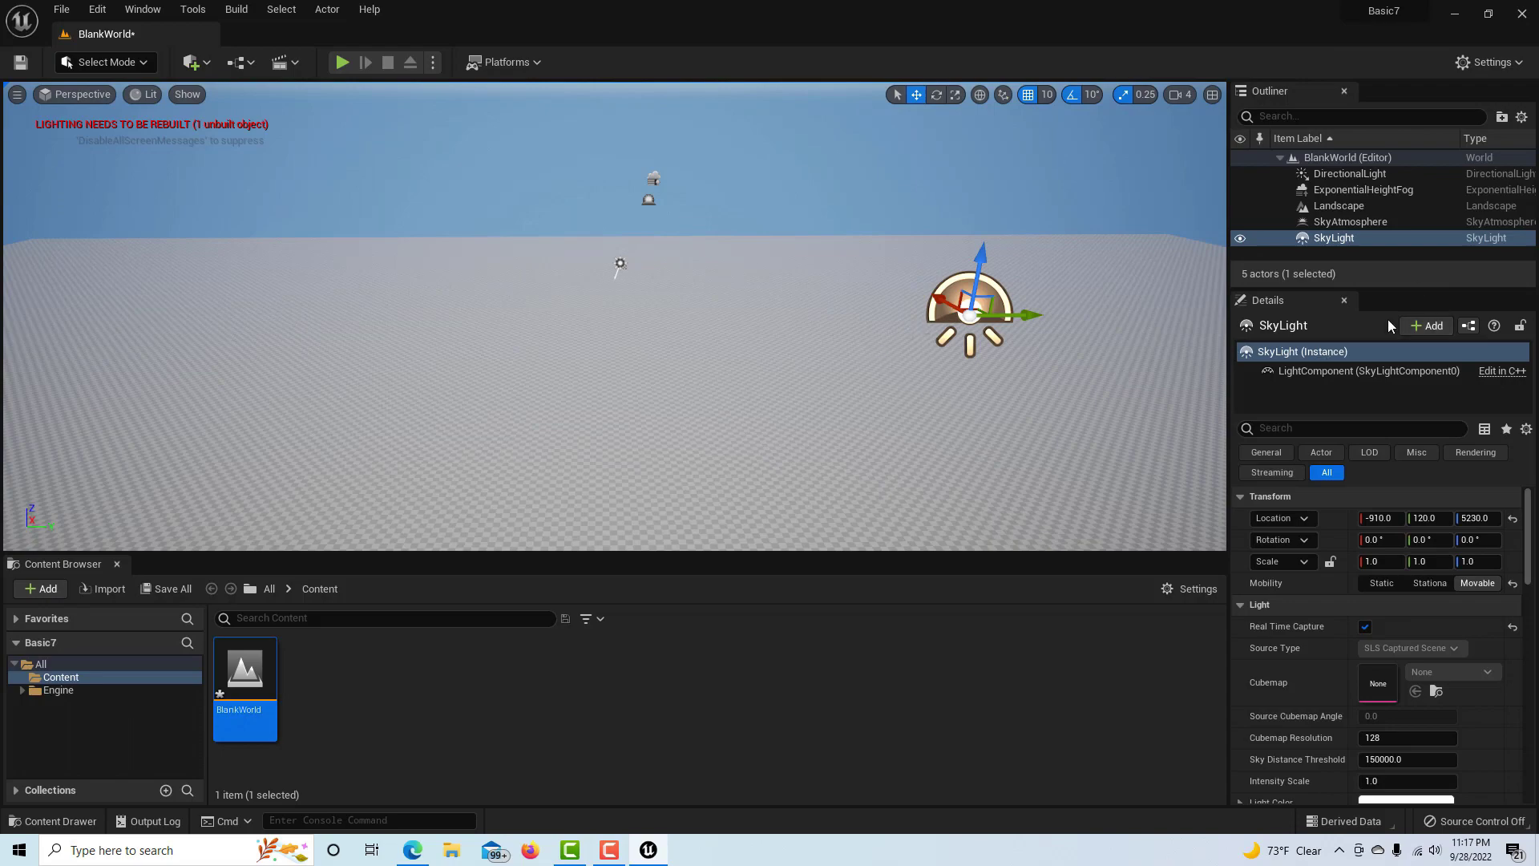
right_click_drag(514, 412, 550, 469)
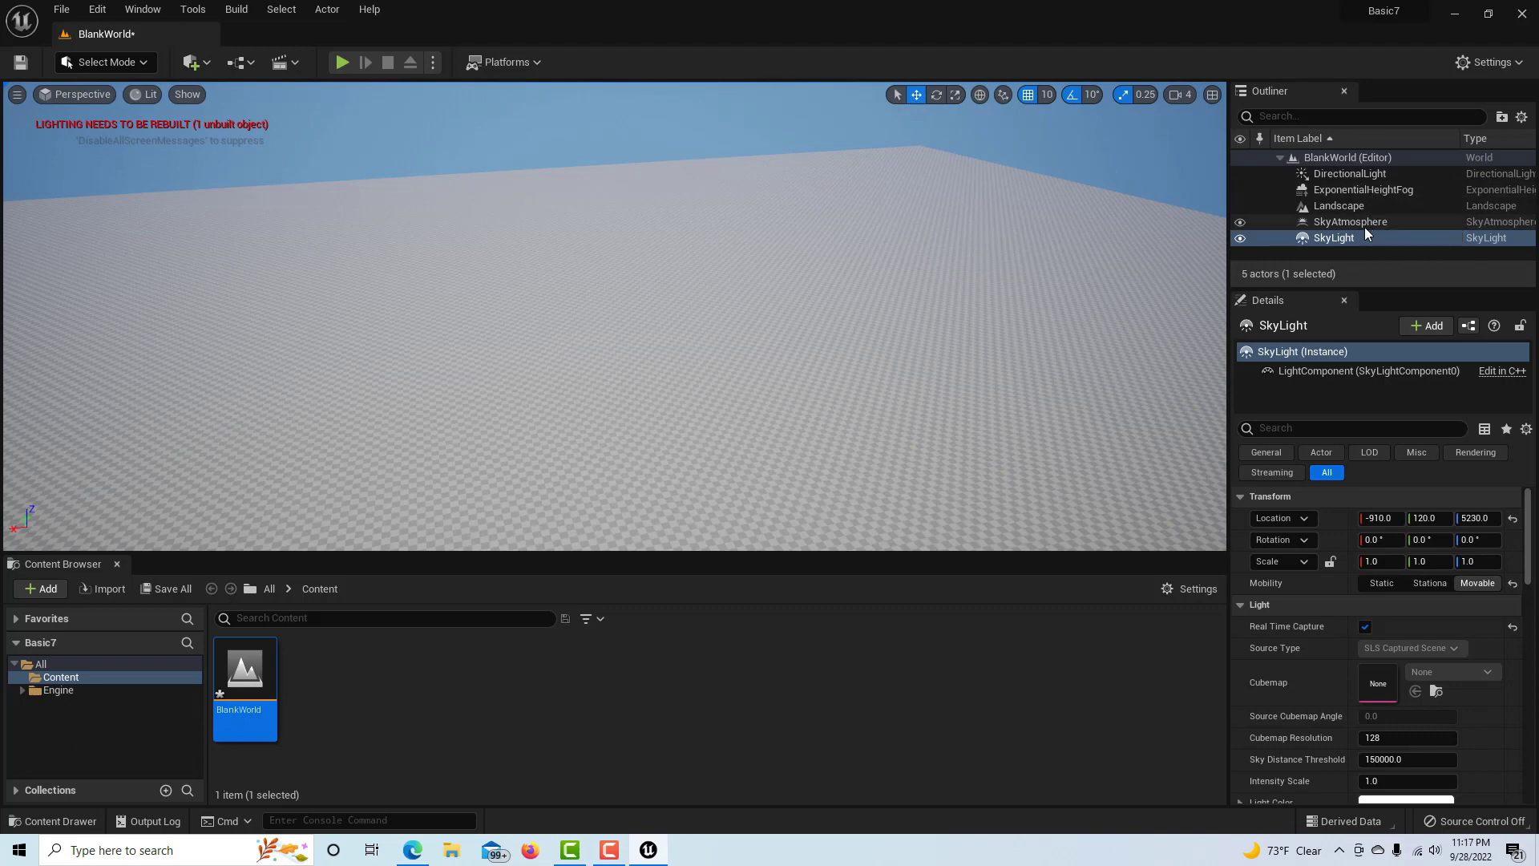
Step: Tilt the view toward the sky, select the Landscape, and pull the camera back over the level
right_click_drag(970, 233, 969, 204)
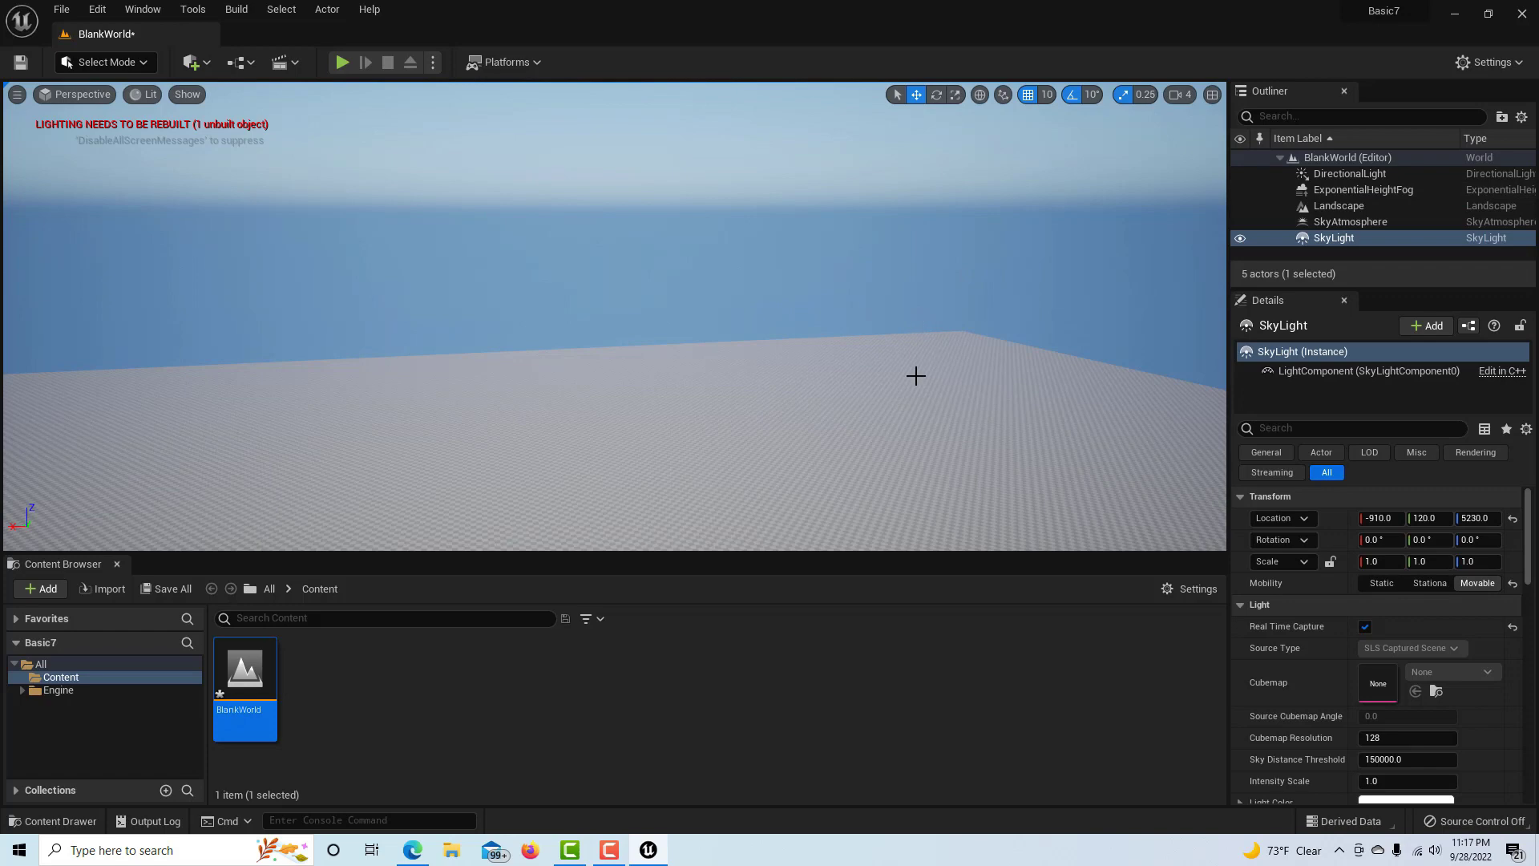
left_click(1344, 211)
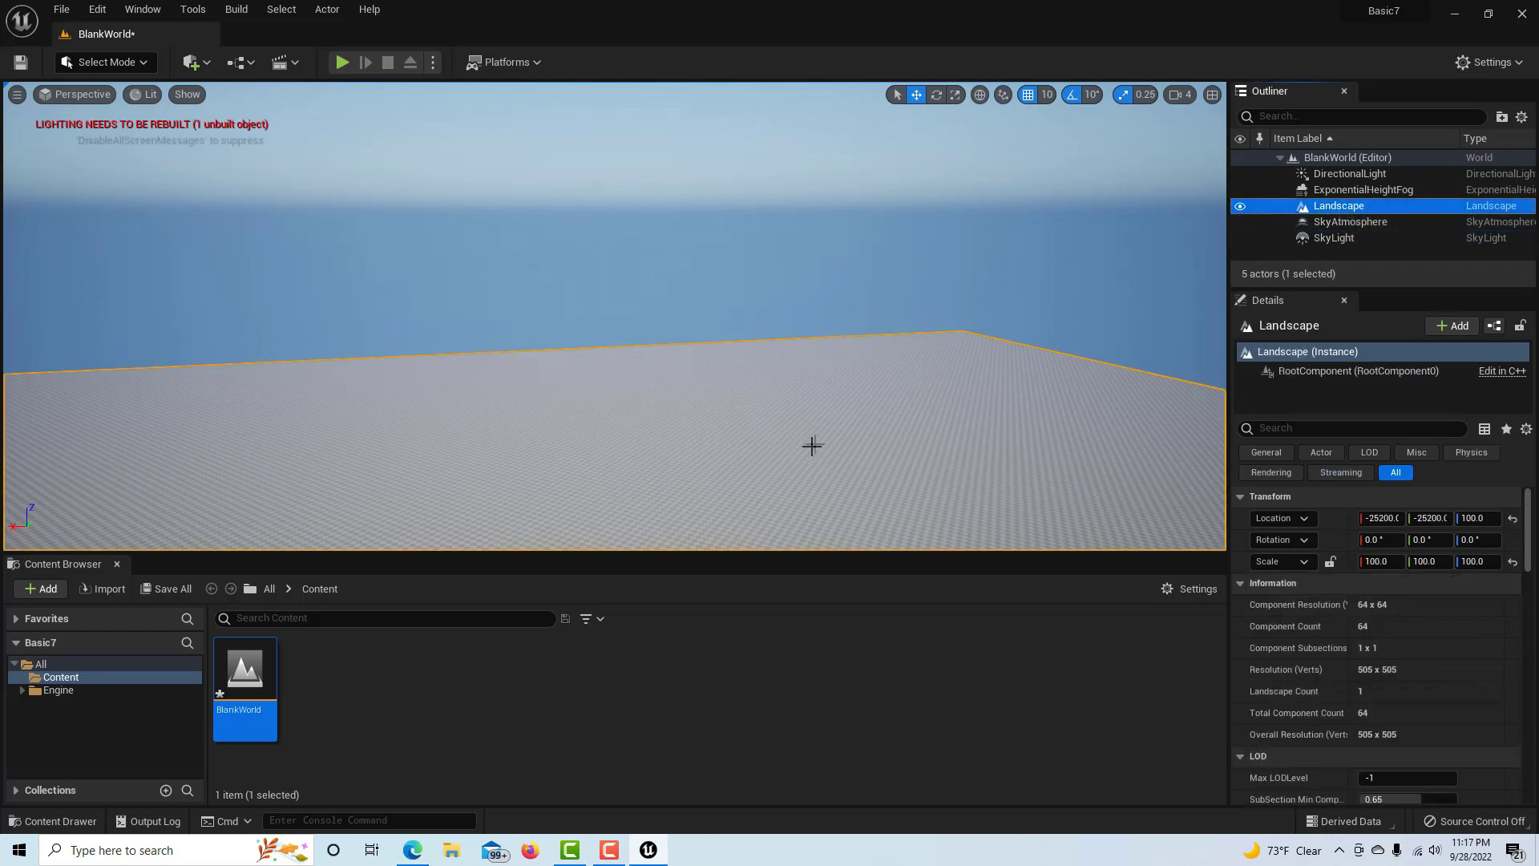
right_click_drag(812, 433, 817, 433)
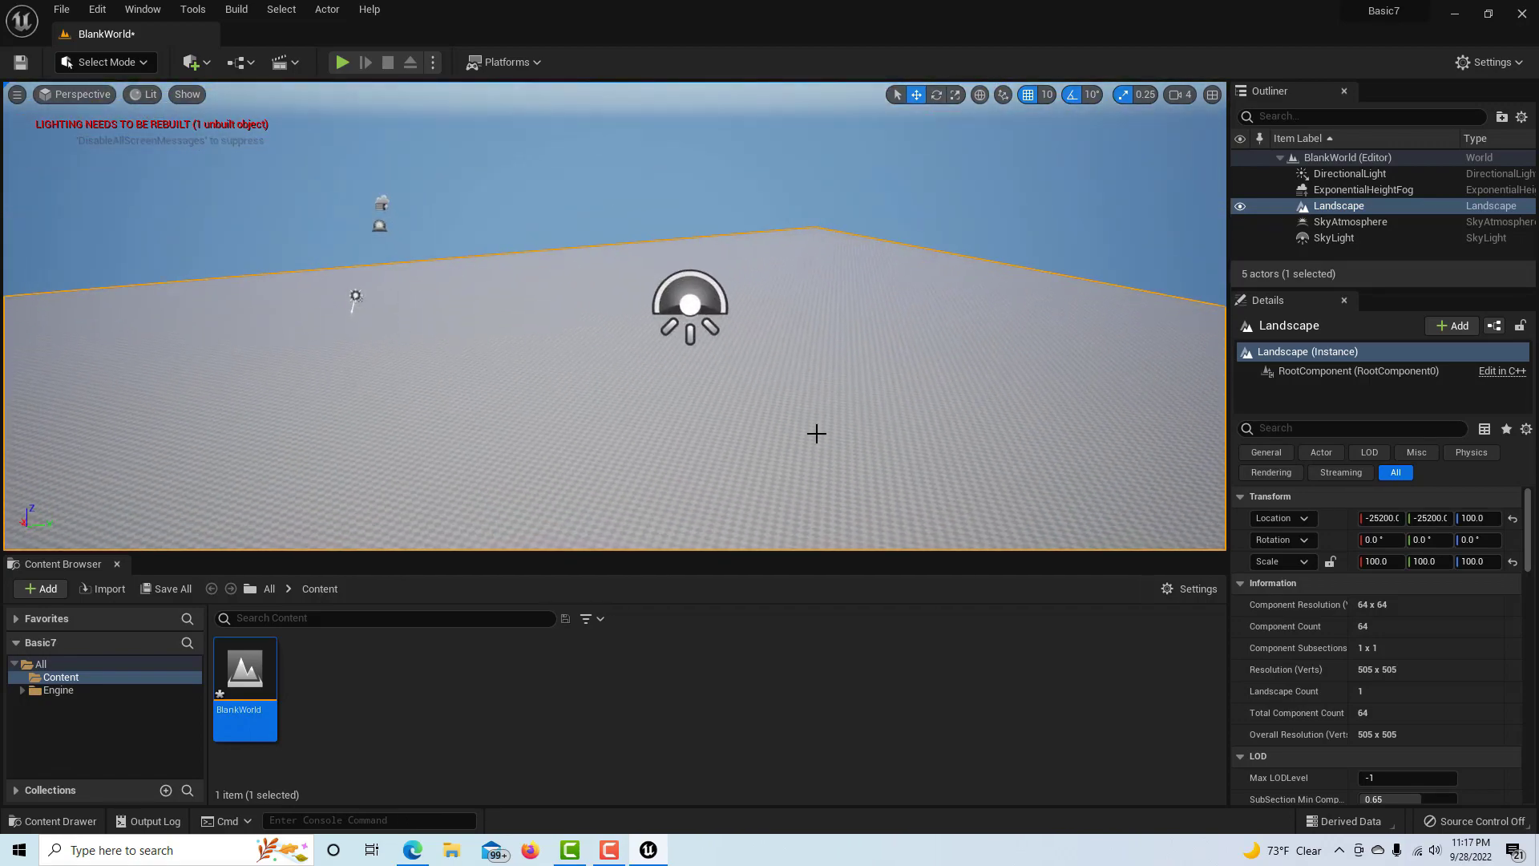